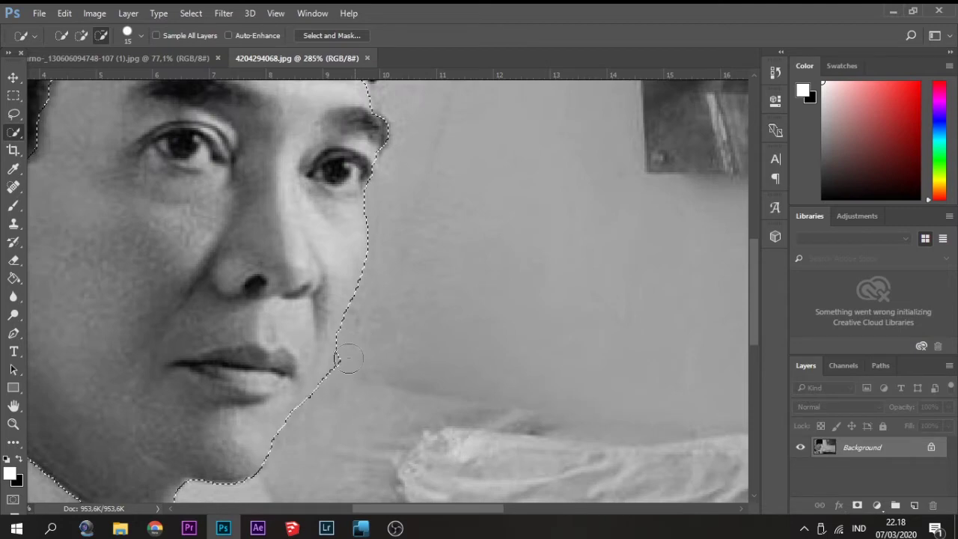
- Add the upper rim of the ear to the face selection using a smaller Quick Selection brush
scroll(342, 359, "down", 3)
scroll(182, 310, "up", 3)
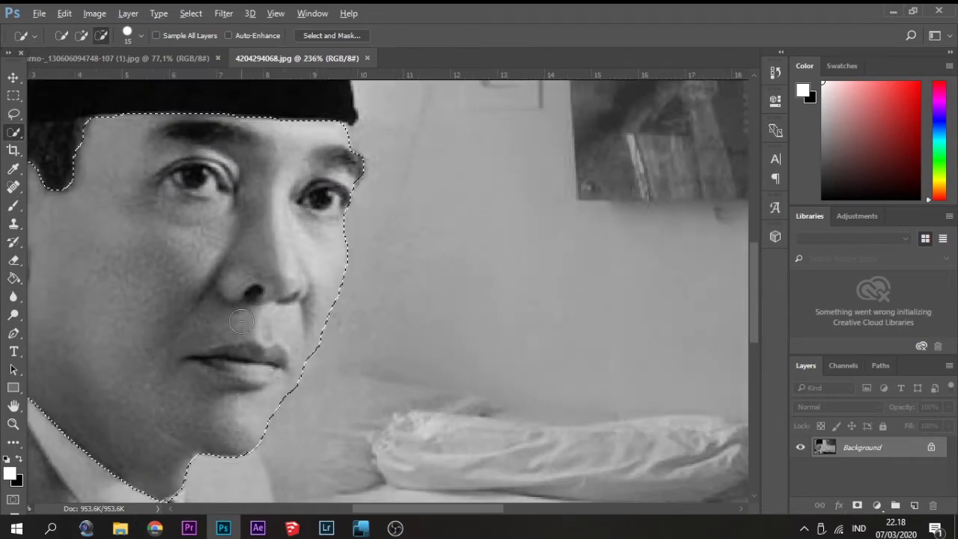
scroll(148, 216, "up", 4)
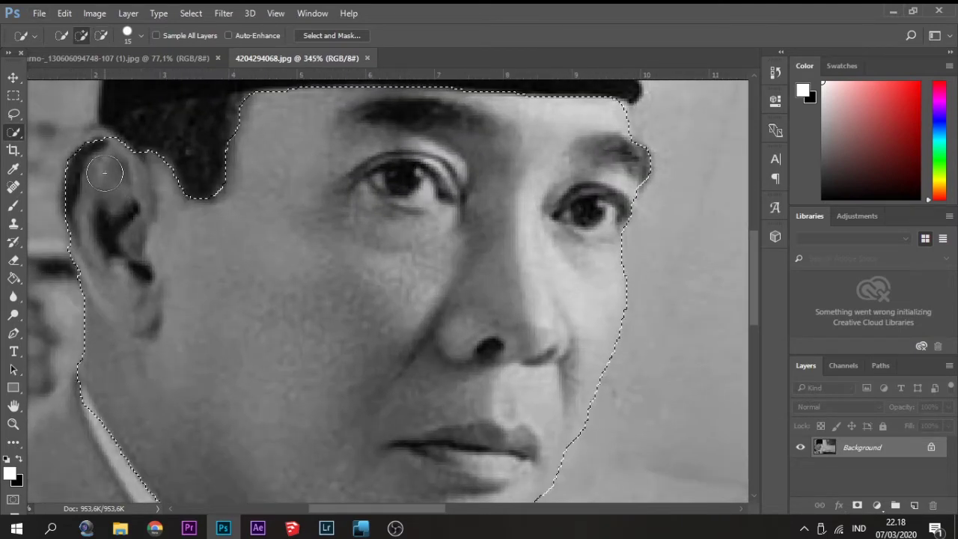
scroll(261, 211, "down", 1)
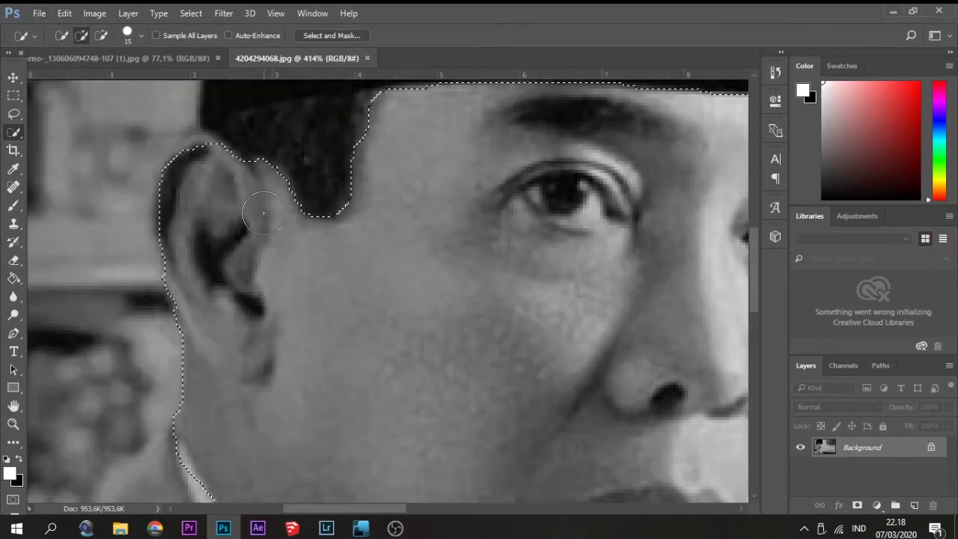
key("bracketleft")
key("bracketleft")
key("bracketleft")
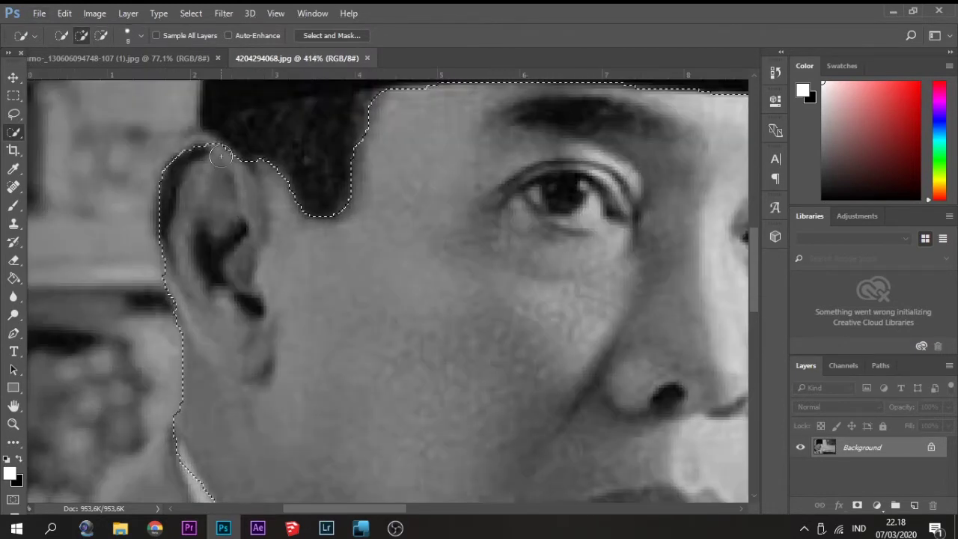
left_click(220, 155)
left_click(207, 151)
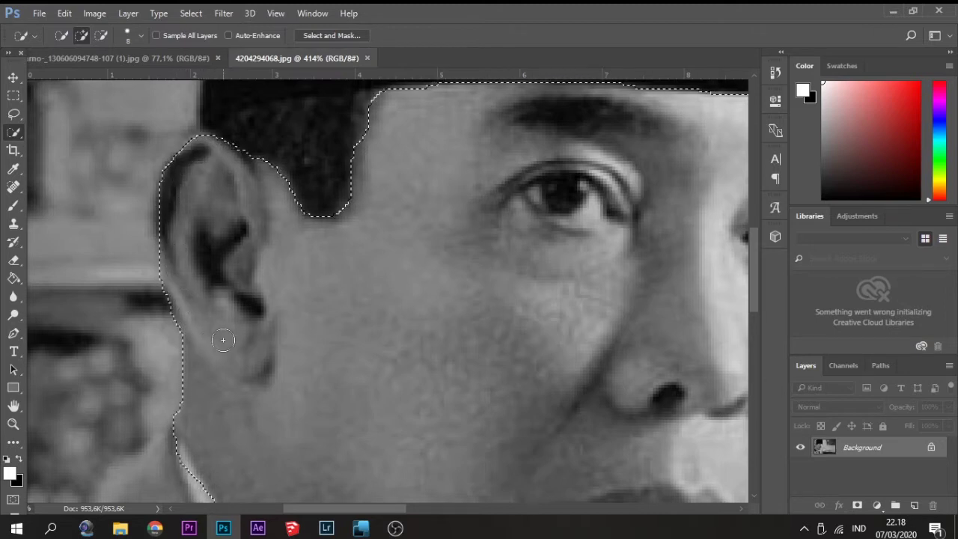
- Refine the face selection along the far eyebrow and temple, adding missed skin and subtracting the spill beside it
scroll(202, 352, "down", 3)
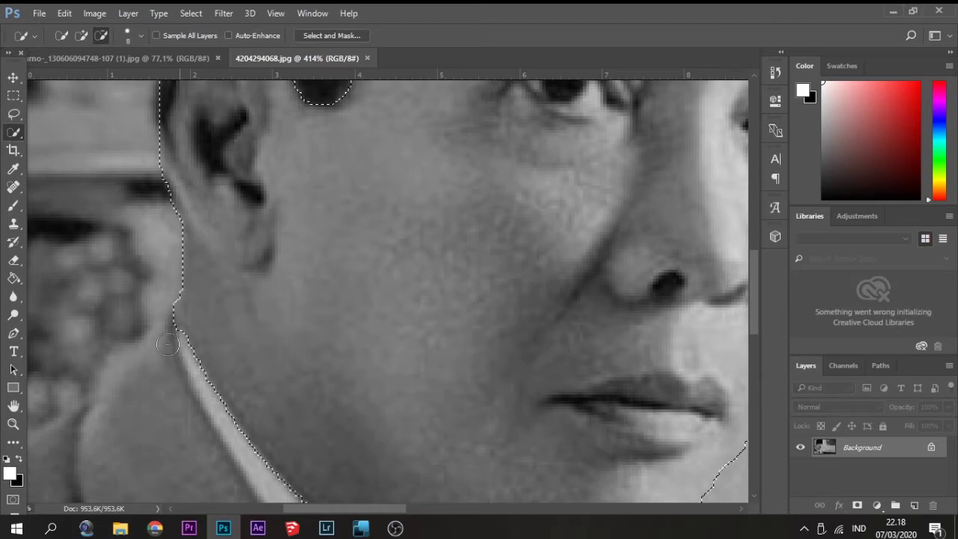
scroll(360, 287, "down", 3)
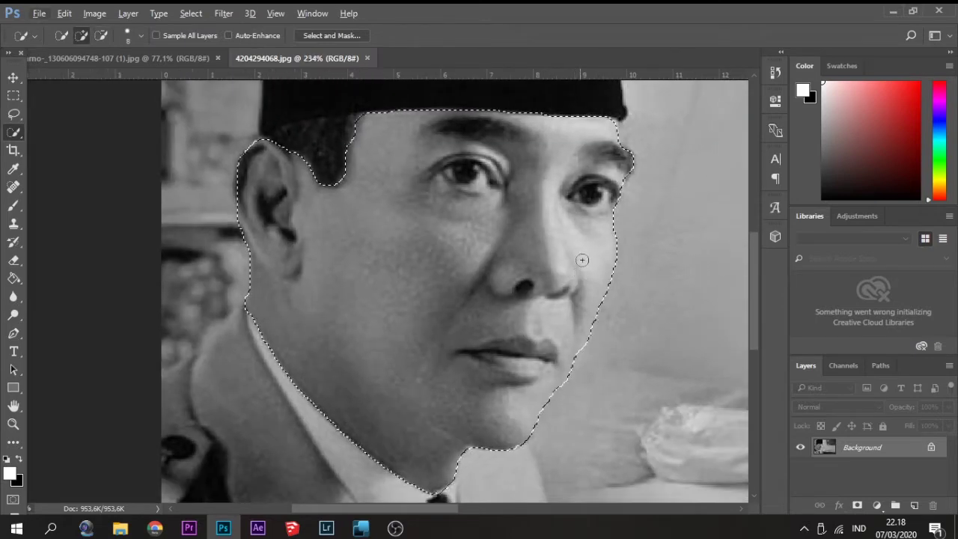
scroll(621, 170, "up", 3)
left_click(621, 170)
left_click_drag(620, 160, 621, 185)
left_click(649, 140, "alt")
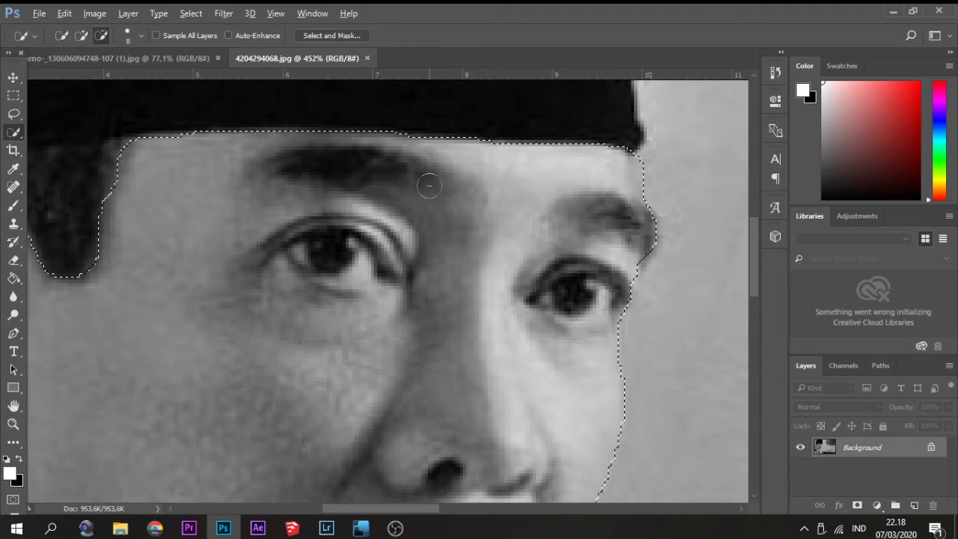
- Switch to Quick Mask mode and paint the mask edge clean along the hair and sideburn with a 20 px black brush
scroll(393, 190, "down", 1)
scroll(383, 206, "down", 2)
key("q")
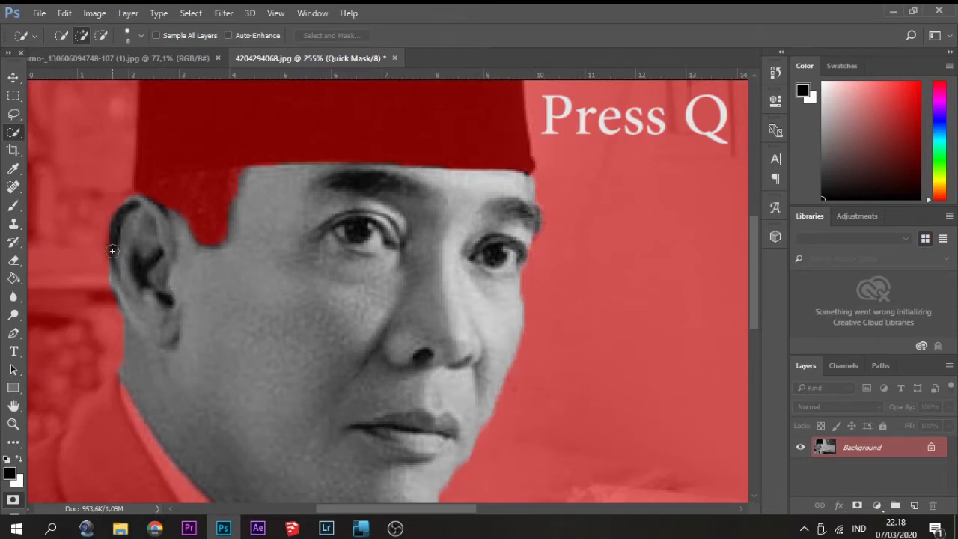
key("b")
scroll(112, 251, "up", 1)
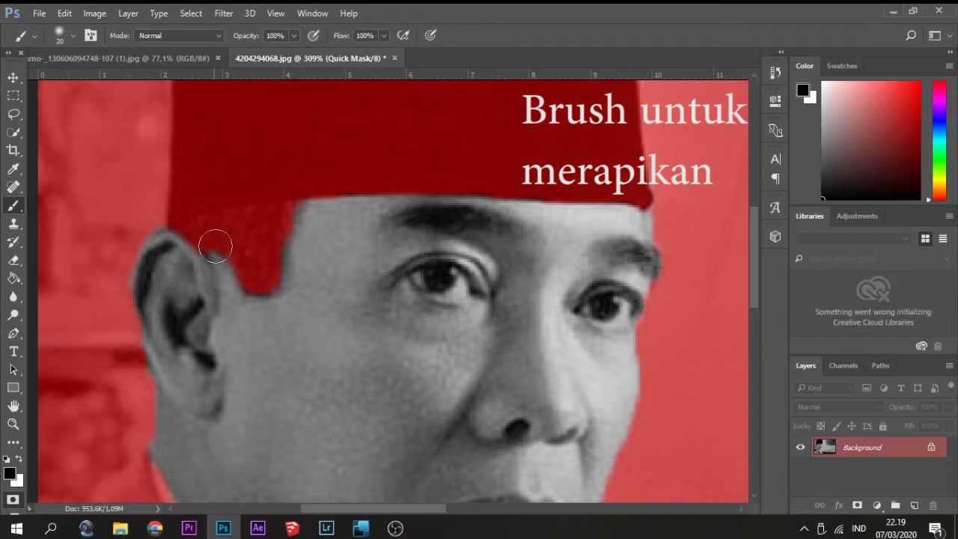
mouse_move(214, 246)
left_mouse_down()
mouse_move(207, 229)
mouse_move(172, 215)
left_mouse_up()
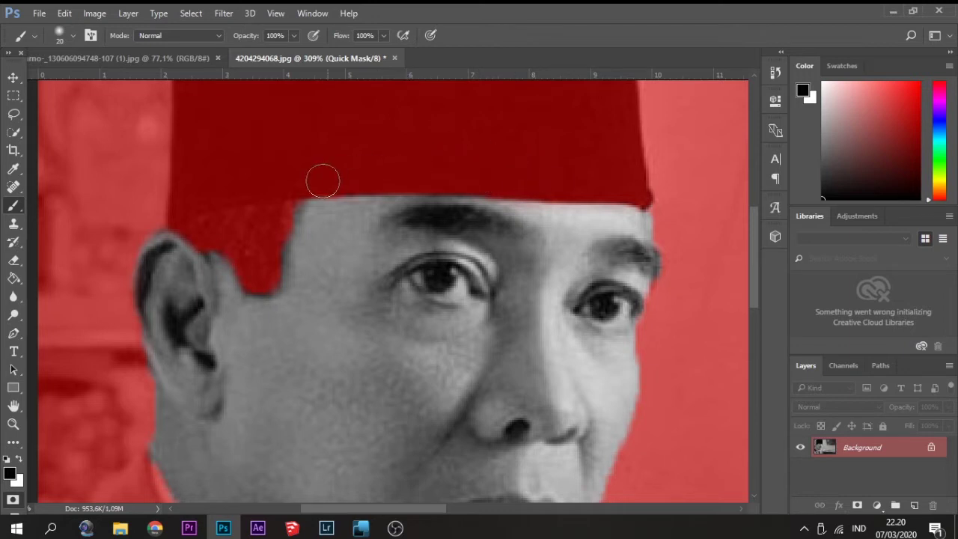
mouse_move(279, 205)
left_mouse_down()
mouse_move(269, 216)
mouse_move(268, 269)
left_mouse_up()
scroll(339, 201, "down", 8)
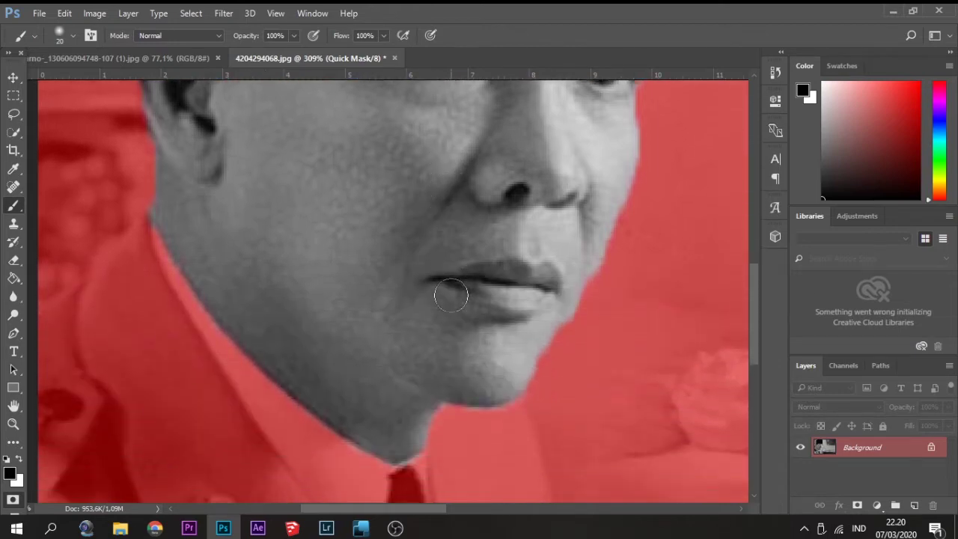
scroll(490, 297, "up", 5)
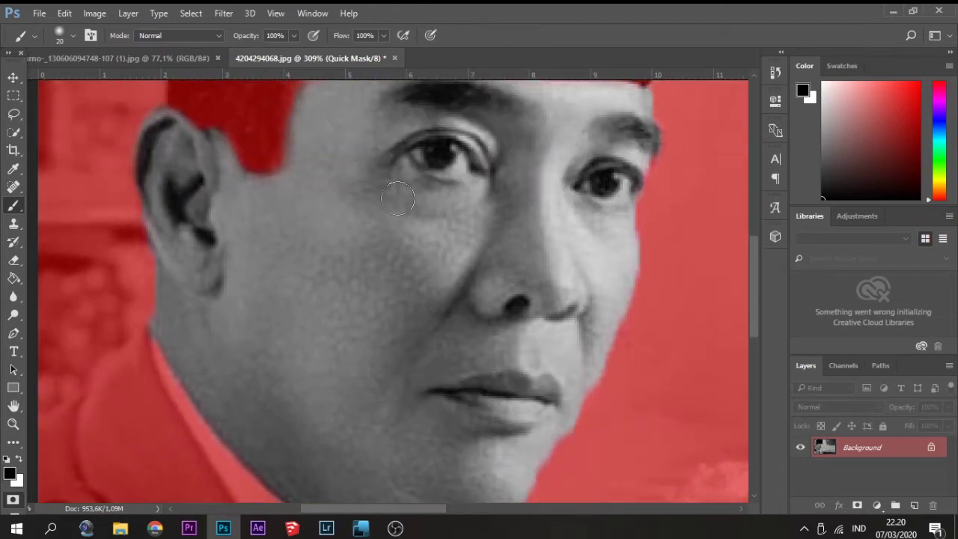
scroll(481, 181, "up", 2)
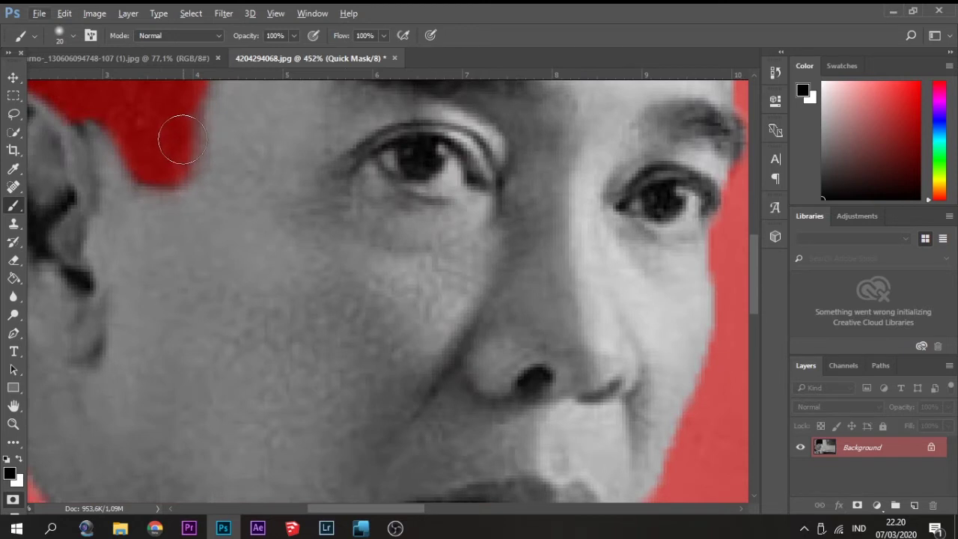
- Paint the eyeball on the far side of the face into the mask with a 7 px brush at 82% opacity
key("bracketleft")
key("bracketleft")
left_click(396, 181, "shift")
key("ctrl+z")
left_click(292, 36)
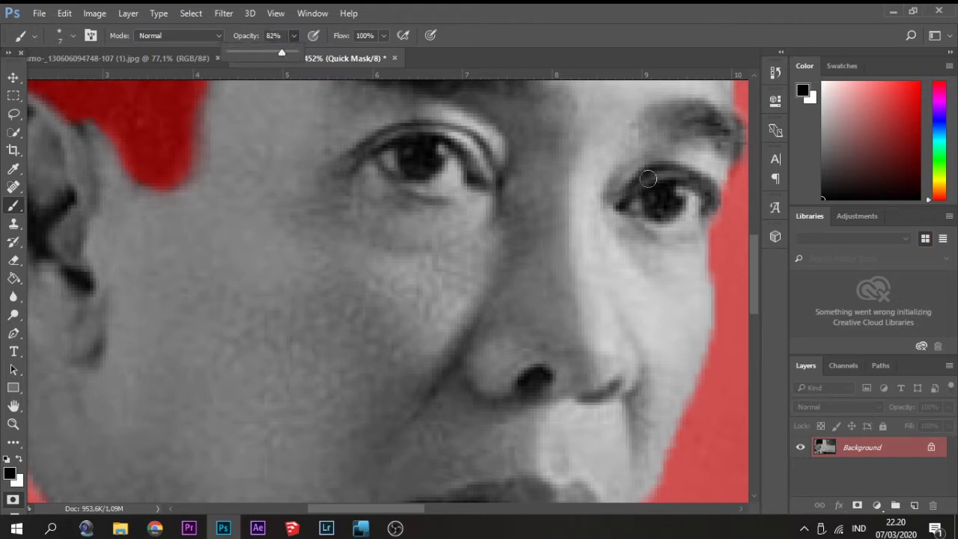
mouse_move(679, 197)
left_mouse_down()
mouse_move(649, 199)
mouse_move(696, 204)
left_mouse_up()
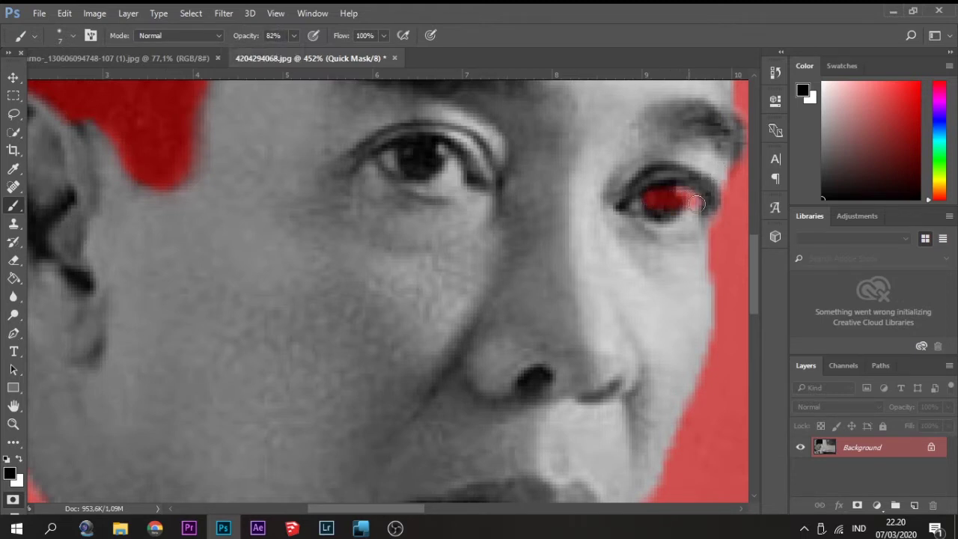
- Set the brush opacity to 100%, mask the near eyeball, and finish masking the far one
left_click(293, 36)
mouse_move(419, 152)
left_mouse_down()
mouse_move(462, 178)
mouse_move(430, 148)
mouse_move(384, 154)
mouse_move(461, 184)
left_mouse_up()
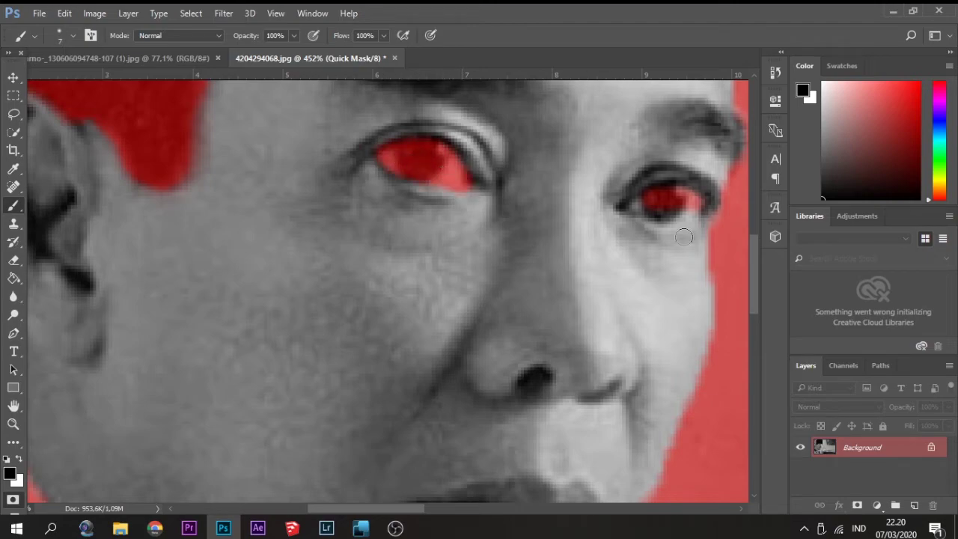
scroll(673, 226, "up", 6)
scroll(628, 184, "down", 5)
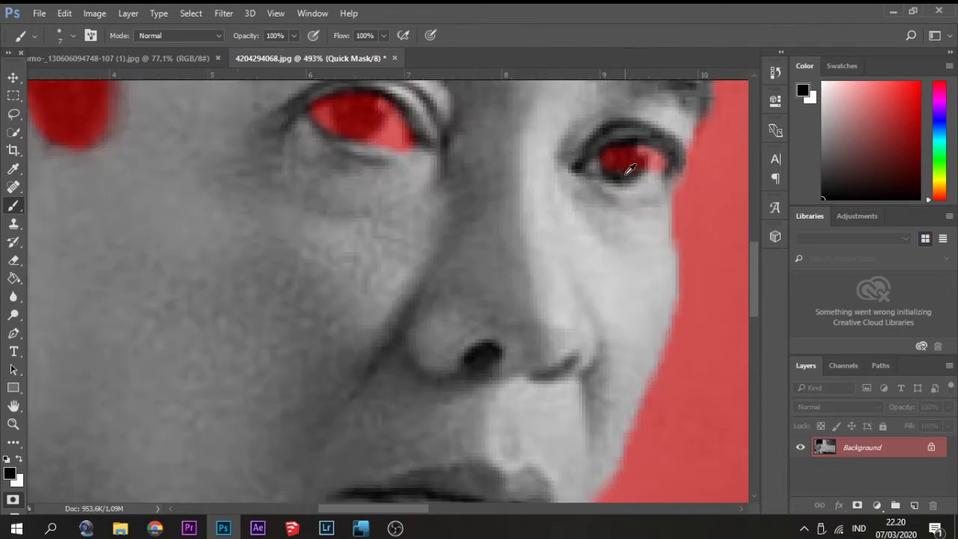
mouse_move(596, 163)
left_mouse_down()
mouse_move(621, 159)
mouse_move(645, 169)
mouse_move(636, 174)
left_mouse_up()
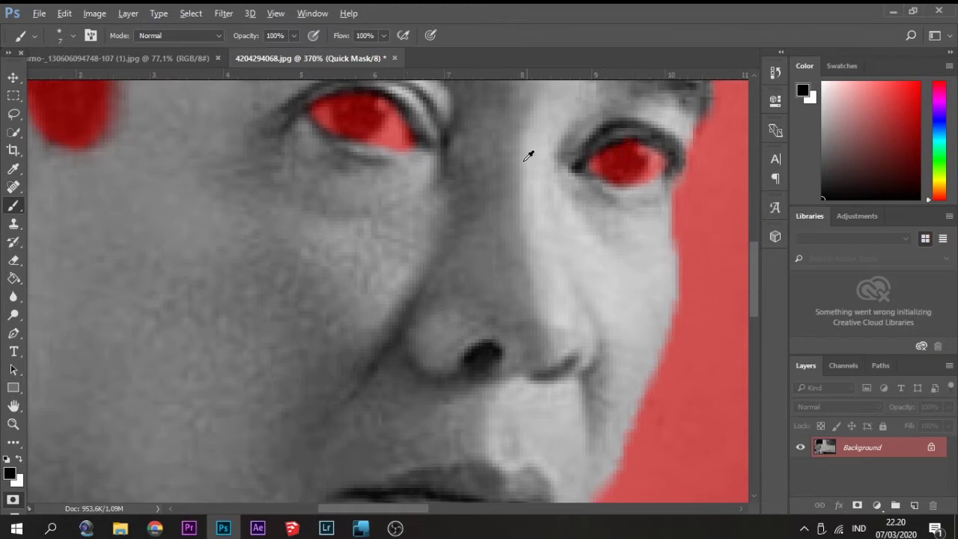
- Leave Quick Mask mode and refine the resulting face selection in Select and Mask with a 2 px edge radius
scroll(530, 155, "down", 10)
scroll(496, 196, "down", 3)
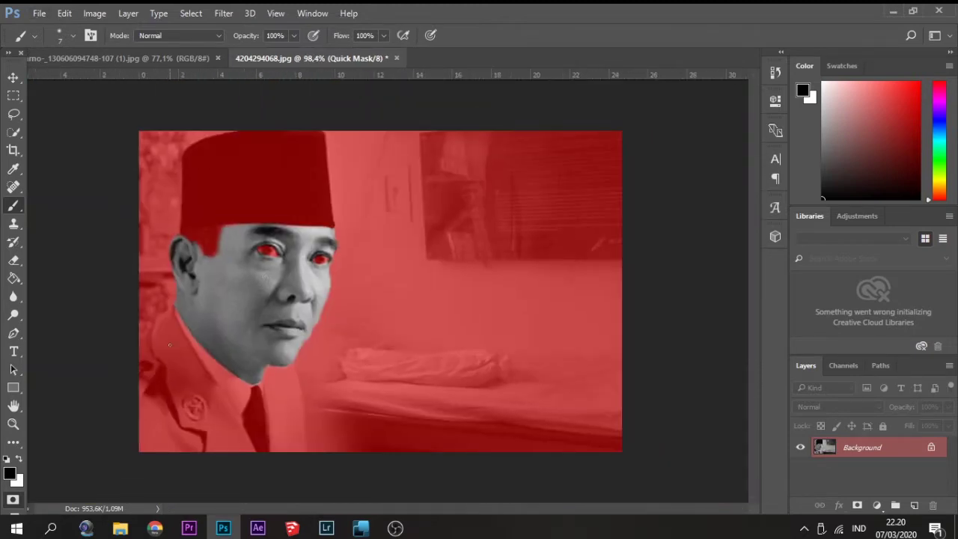
key("q")
key("x")
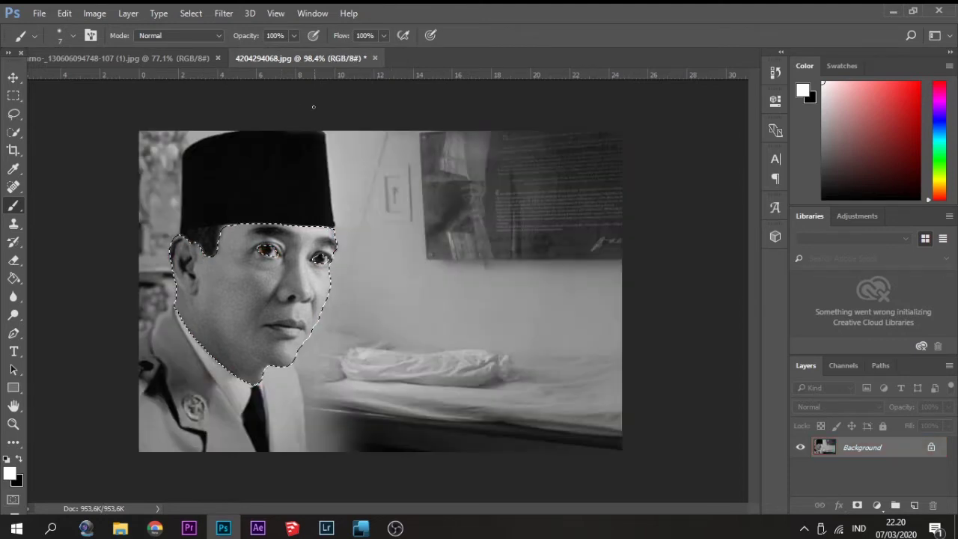
left_click(190, 12)
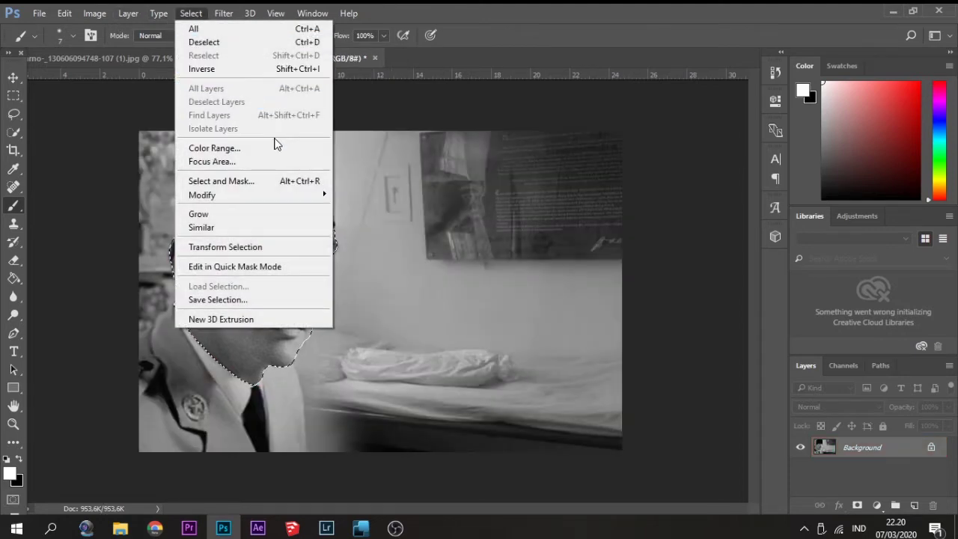
left_click(289, 180)
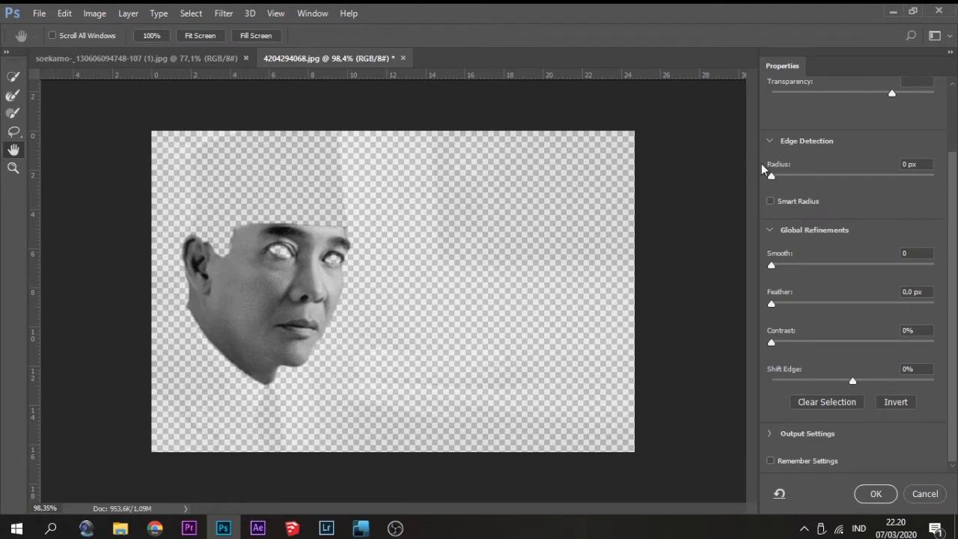
mouse_move(890, 97)
left_mouse_down()
mouse_move(873, 96)
mouse_move(939, 103)
mouse_move(868, 101)
mouse_move(881, 109)
left_mouse_up()
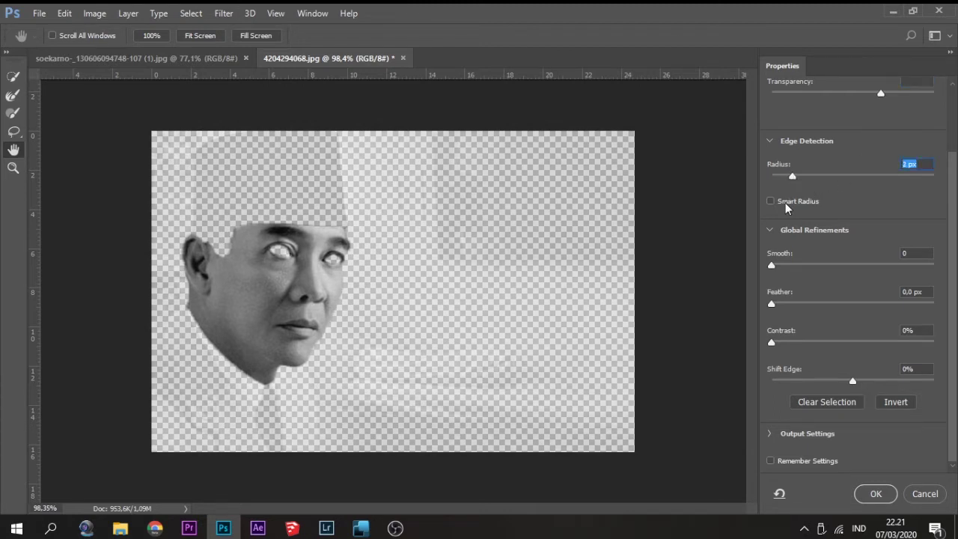
left_click(870, 499)
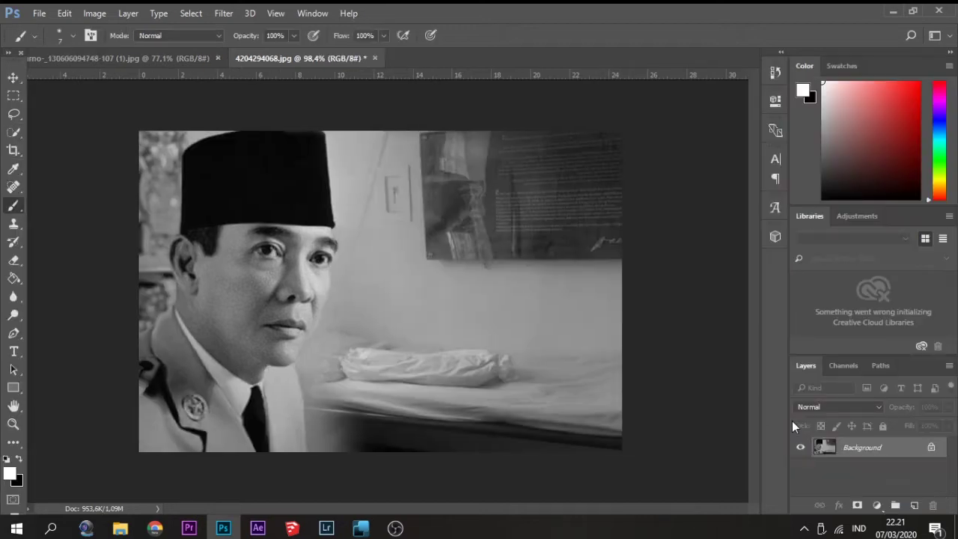
- Add a Solid Color fill layer in #E3AE86 over the selected face and set its blend mode to Color
left_click(877, 506)
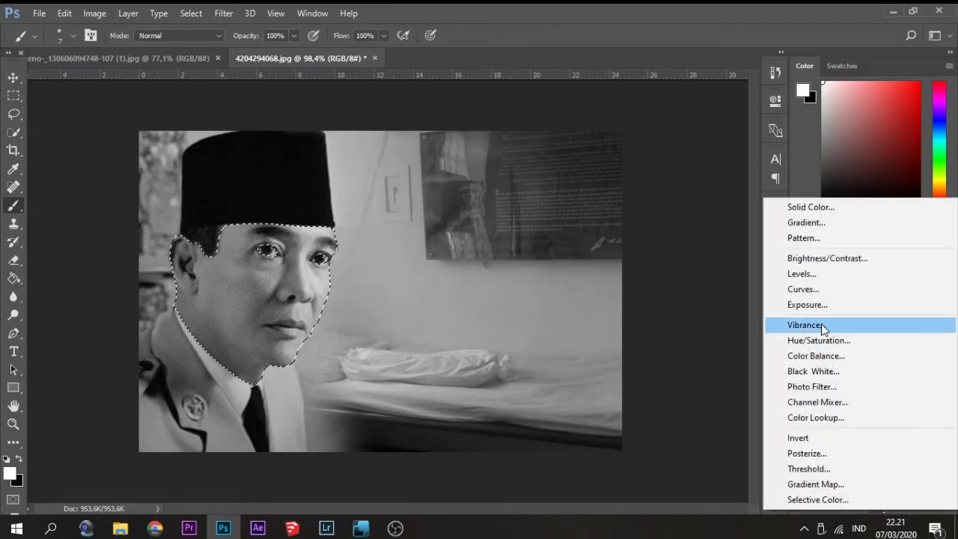
left_click(793, 207)
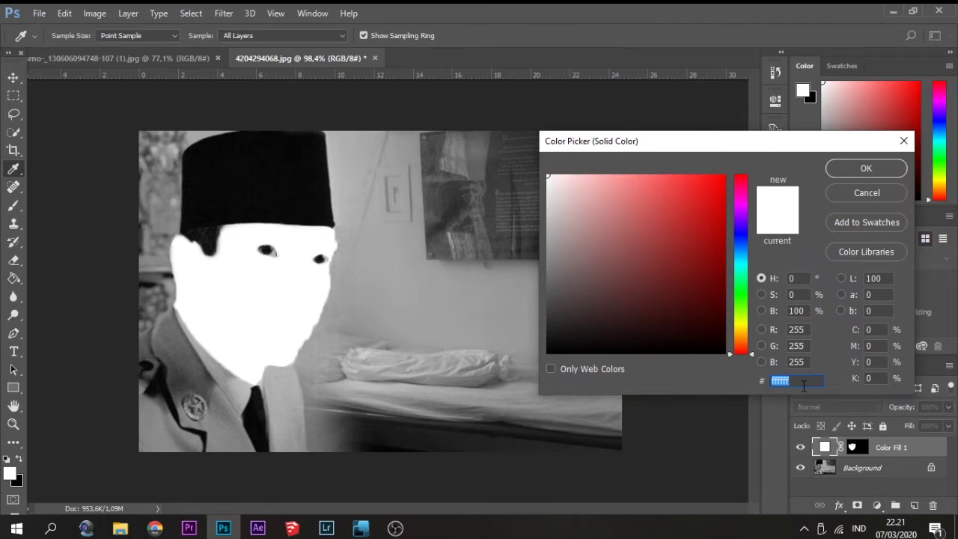
key("BackSpace")
type("E3AE86")
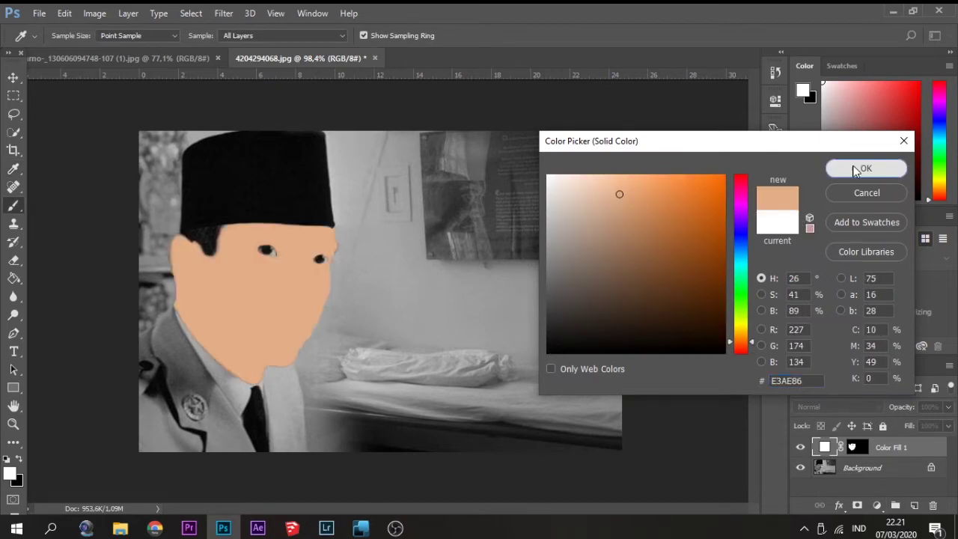
left_click(857, 167)
left_click(843, 408)
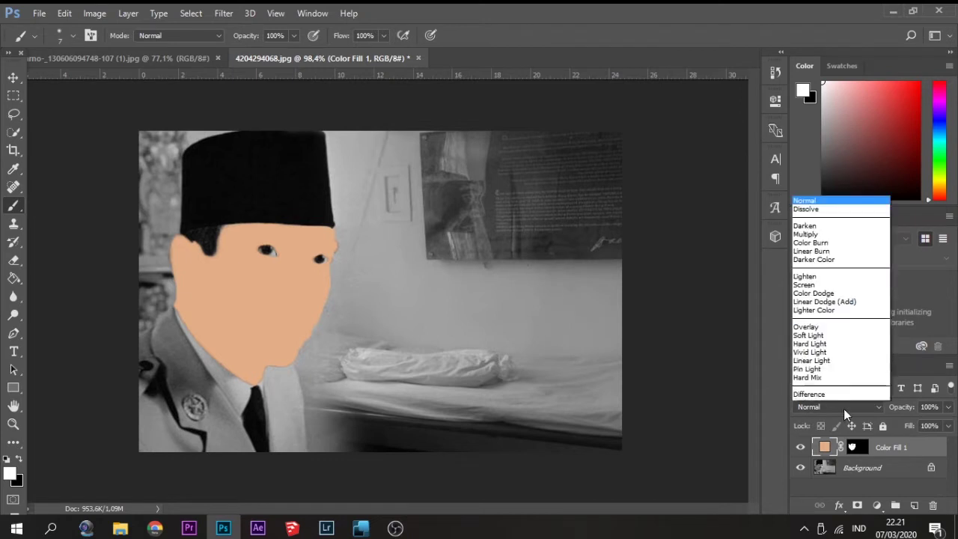
left_click(832, 387)
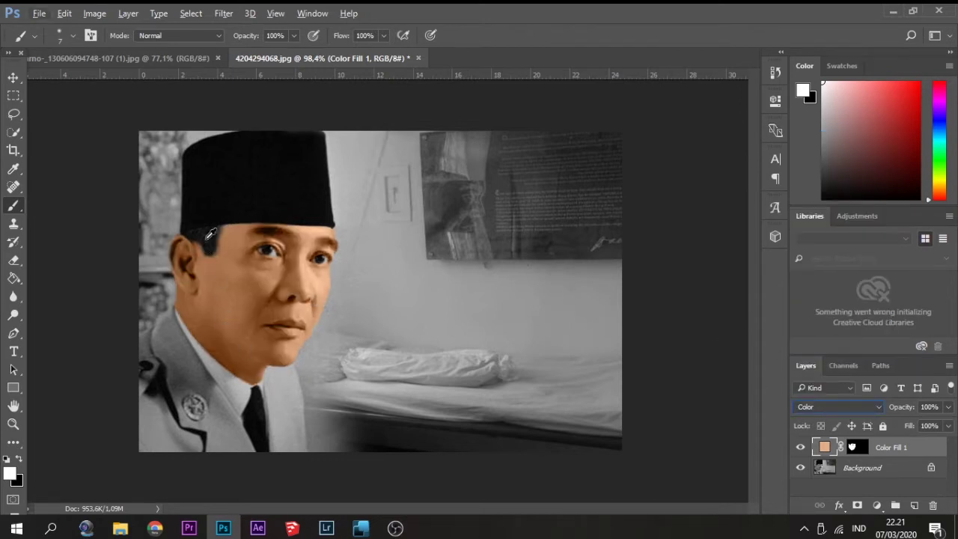
- Make the Background layer active and check the tinted face against the rest of the photo
left_click(846, 470)
scroll(216, 220, "up", 2)
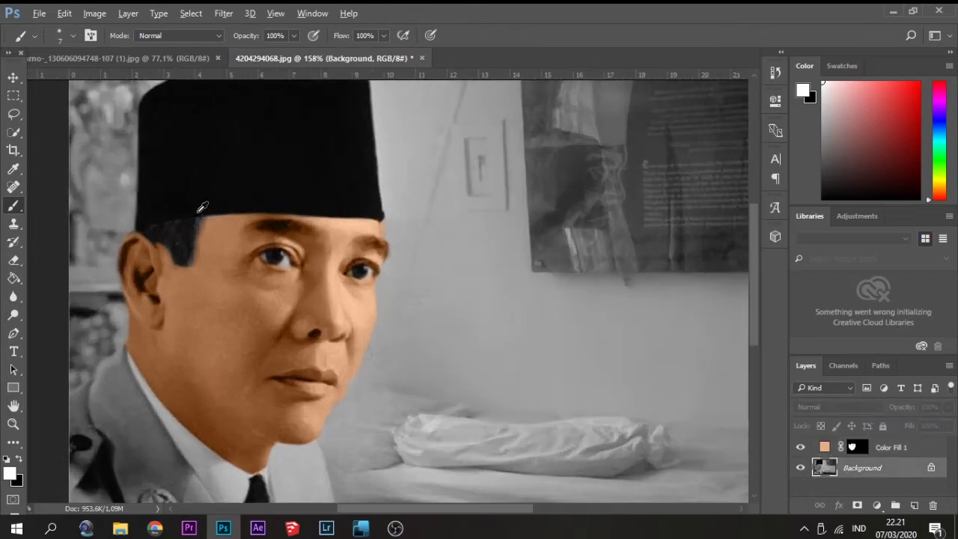
scroll(214, 225, "down", 2)
scroll(210, 216, "up", 1)
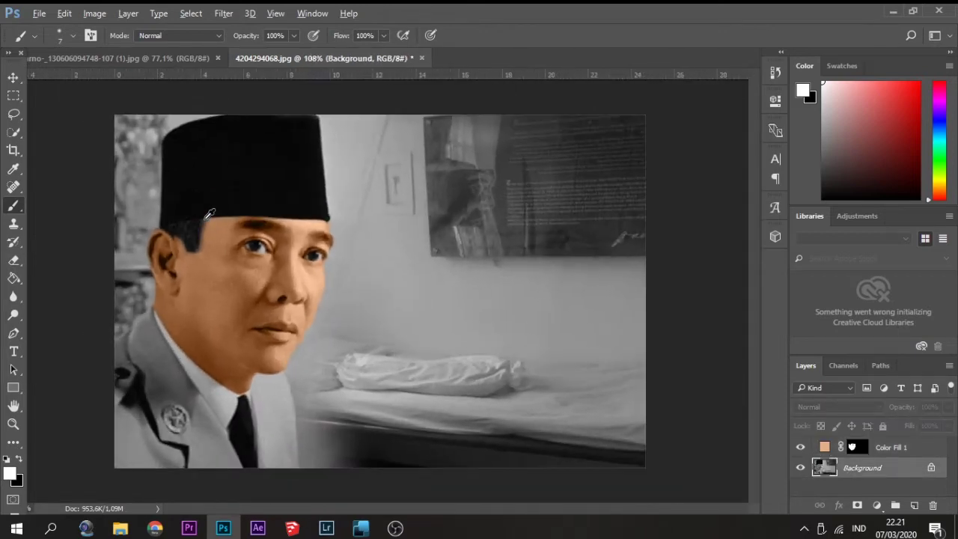
scroll(210, 215, "down", 2)
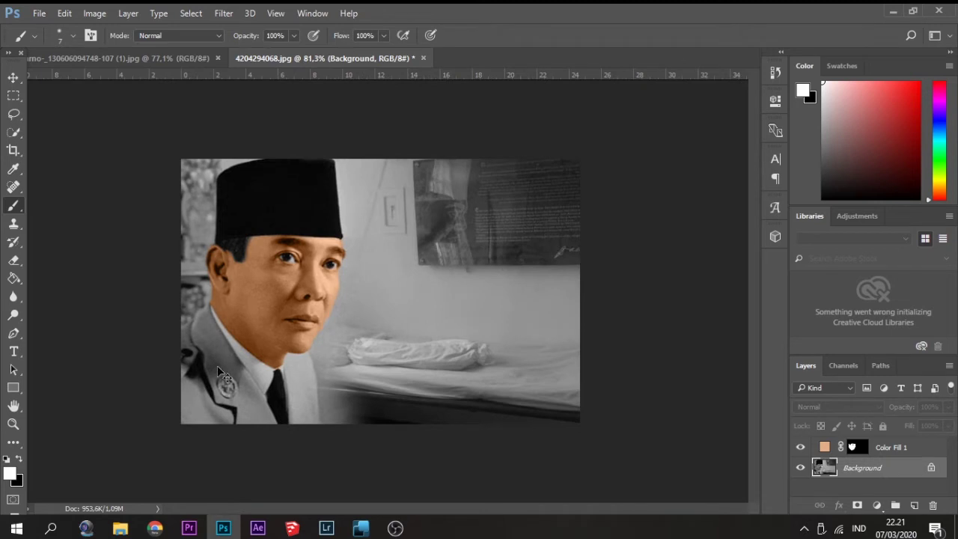
scroll(353, 280, "down", 2)
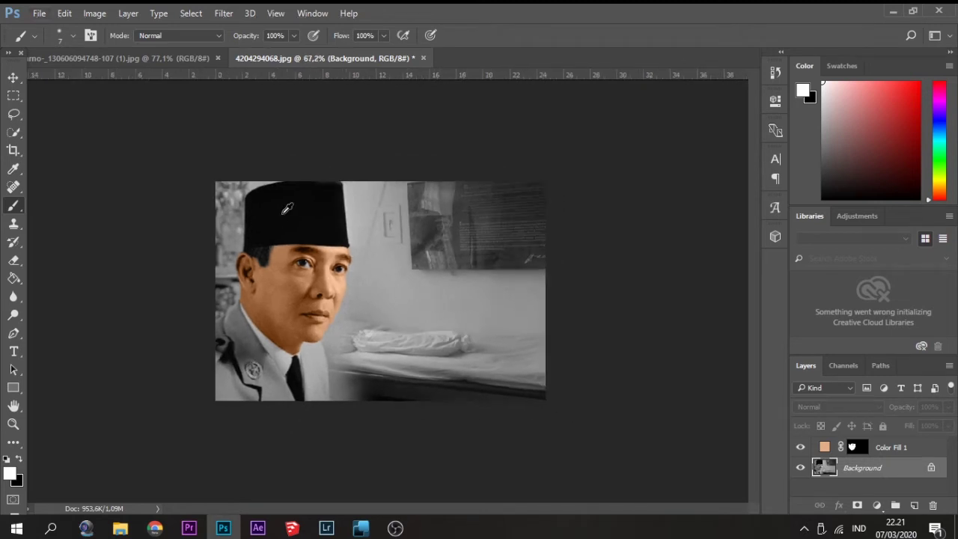
scroll(265, 295, "up", 2)
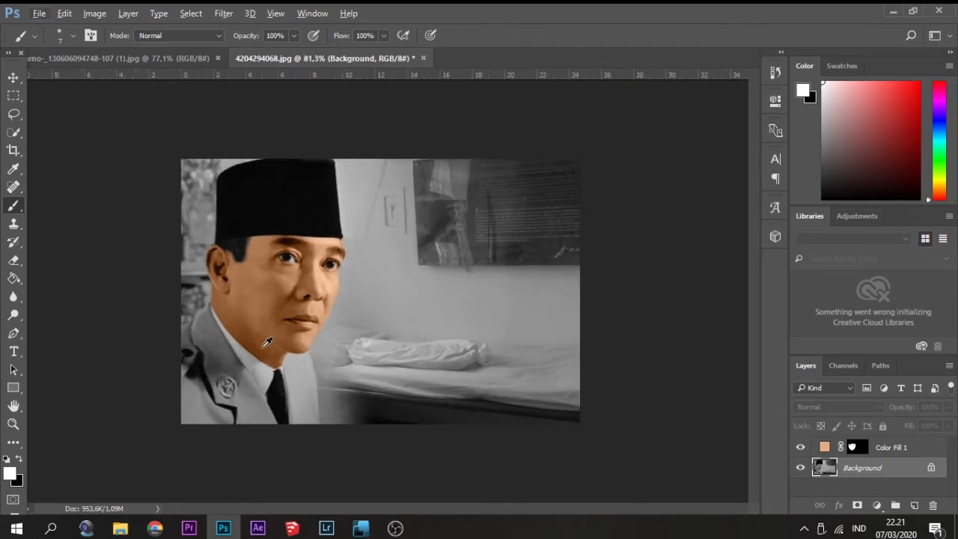
- Select the uniform jacket, including the far shoulder and the tie, with the Quick Selection tool
scroll(265, 341, "up", 2)
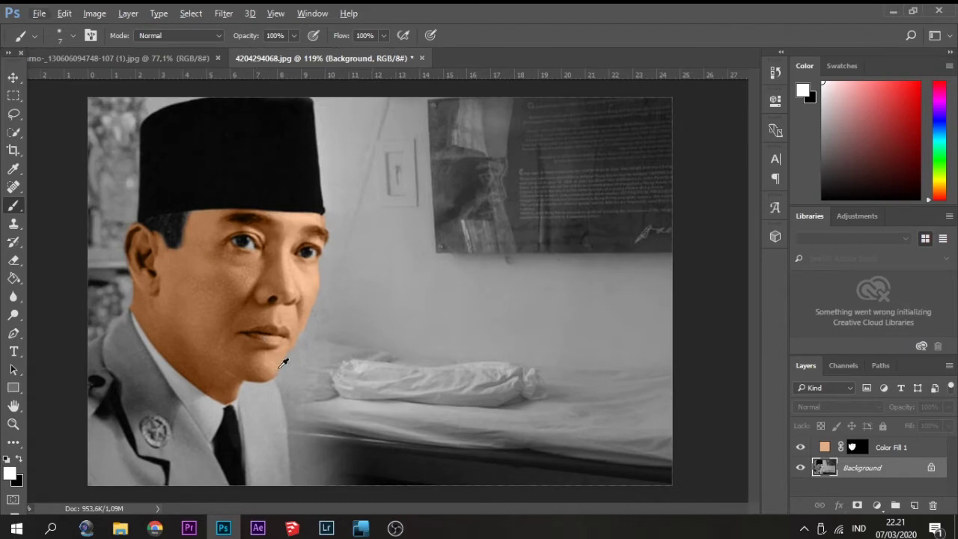
scroll(271, 291, "up", 4)
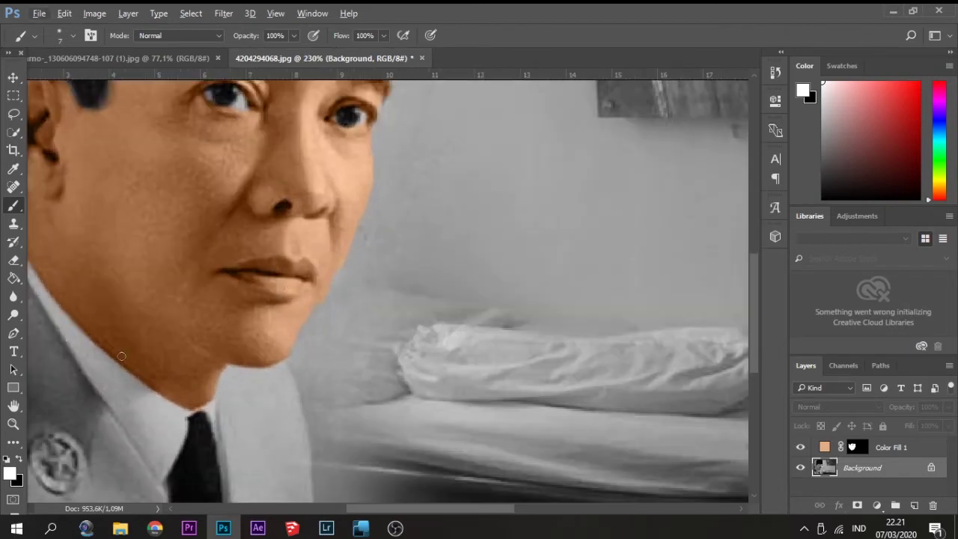
scroll(200, 280, "down", 4)
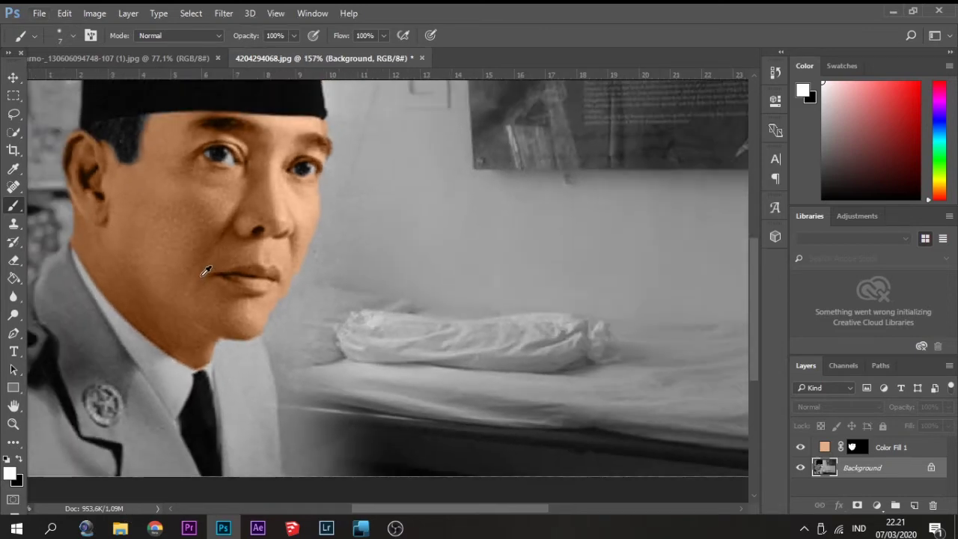
scroll(236, 286, "down", 1)
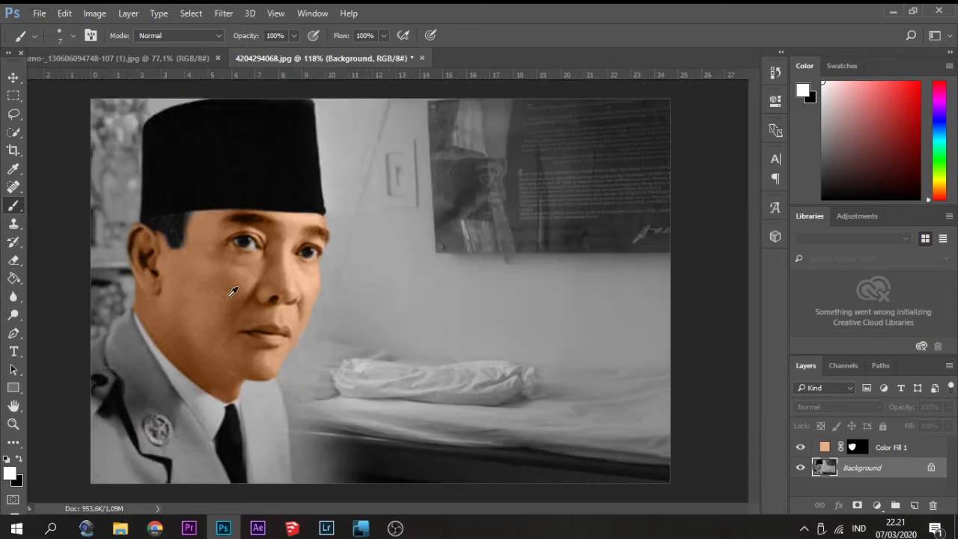
scroll(236, 299, "up", 2)
key("w")
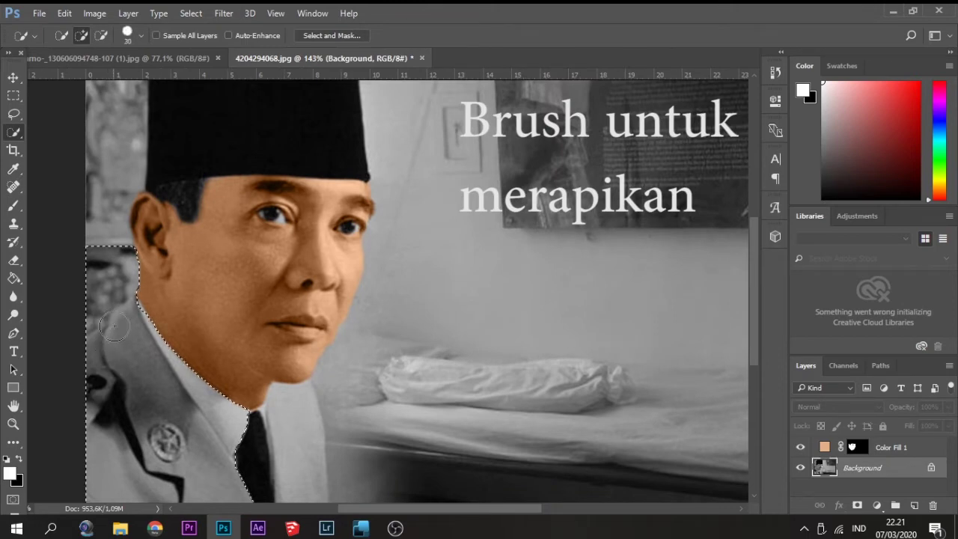
mouse_move(126, 338)
left_mouse_down()
mouse_move(127, 459)
mouse_move(141, 467)
mouse_move(292, 452)
left_mouse_up()
scroll(290, 455, "down", 2)
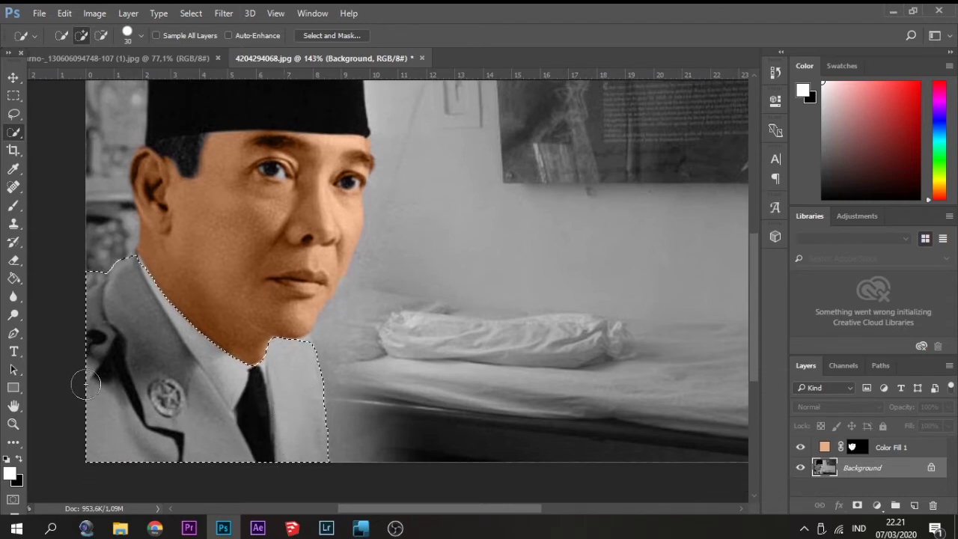
- Clean up the jacket selection along the near shoulder against the background with a Quick Selection brush size of 15
scroll(79, 359, "up", 3)
key("bracketleft")
key("bracketleft")
key("bracketleft")
mouse_move(113, 190)
left_mouse_down()
mouse_move(97, 214)
mouse_move(91, 206)
left_mouse_up()
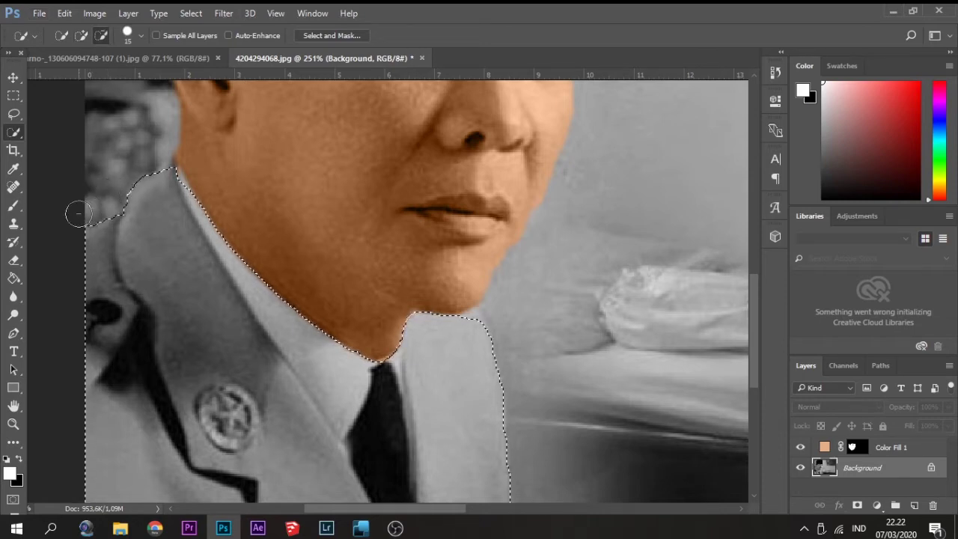
left_click_drag(126, 219, 126, 229)
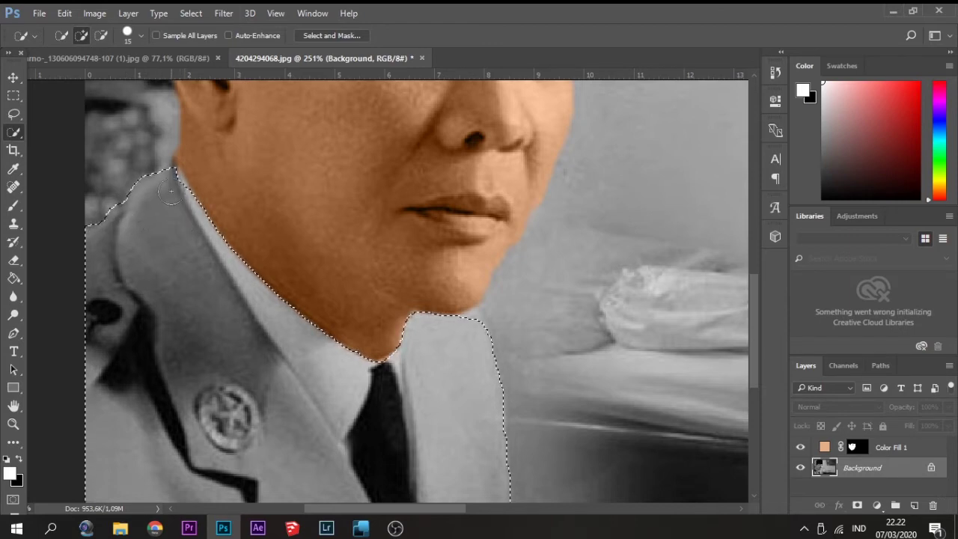
- Subtract the upper strip of the white shirt collar along the neck from the jacket selection using a smaller brush
scroll(193, 183, "up", 2)
key("bracketleft")
key("bracketleft")
key("bracketleft")
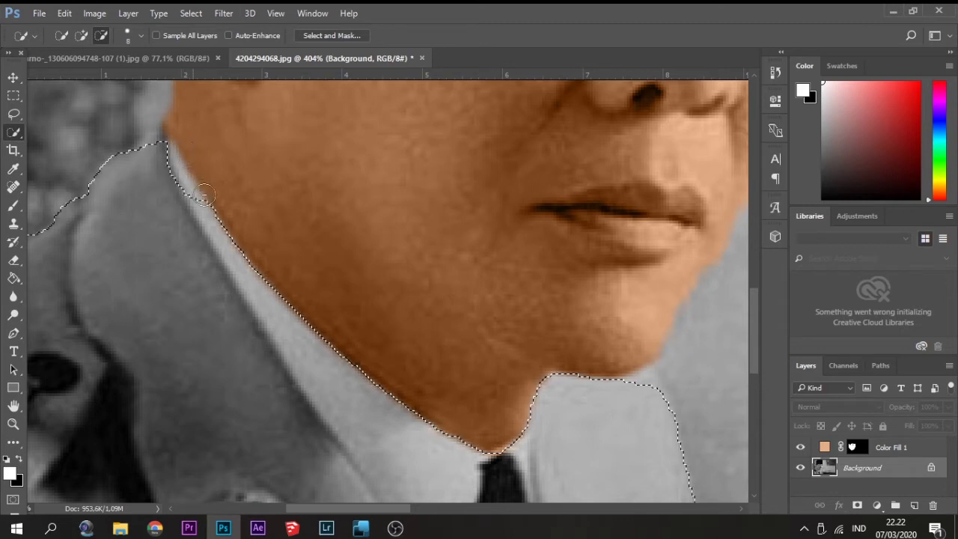
left_click_drag(339, 371, 400, 423)
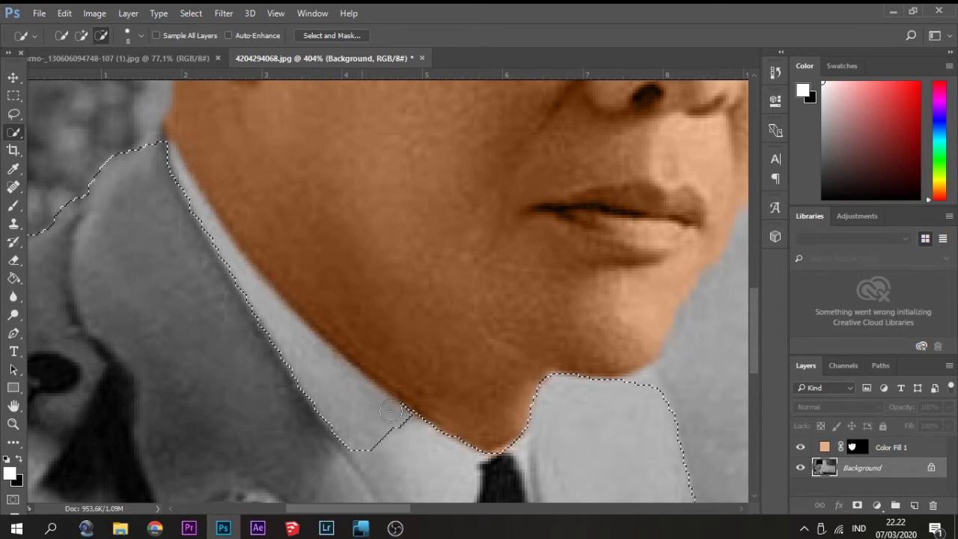
- Remove the rest of the white shirt collar down to the tie from the jacket selection
scroll(432, 366, "down", 2)
scroll(453, 366, "right", 2)
scroll(586, 337, "right", 1)
scroll(536, 325, "down", 4)
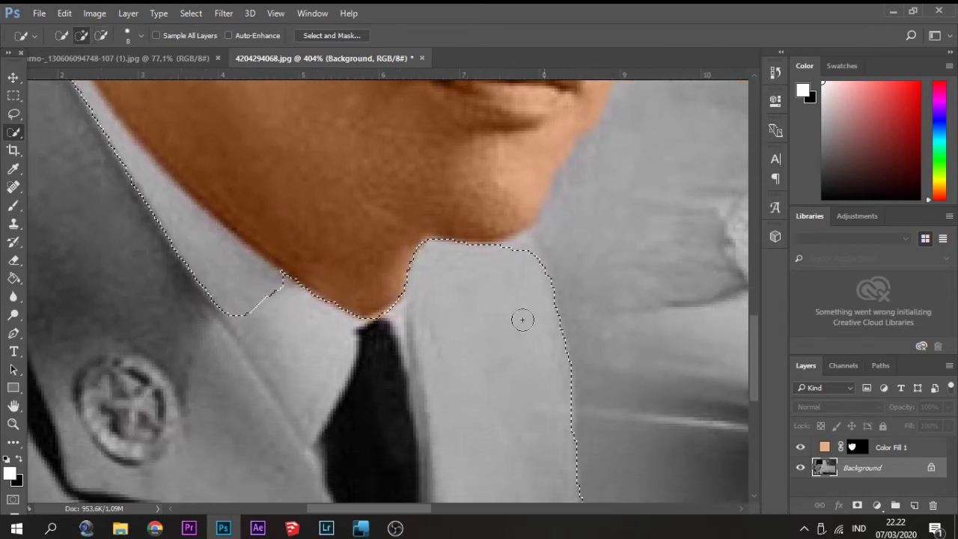
left_click_drag(290, 271, 360, 311)
left_click_drag(256, 291, 331, 336)
key("ctrl+z")
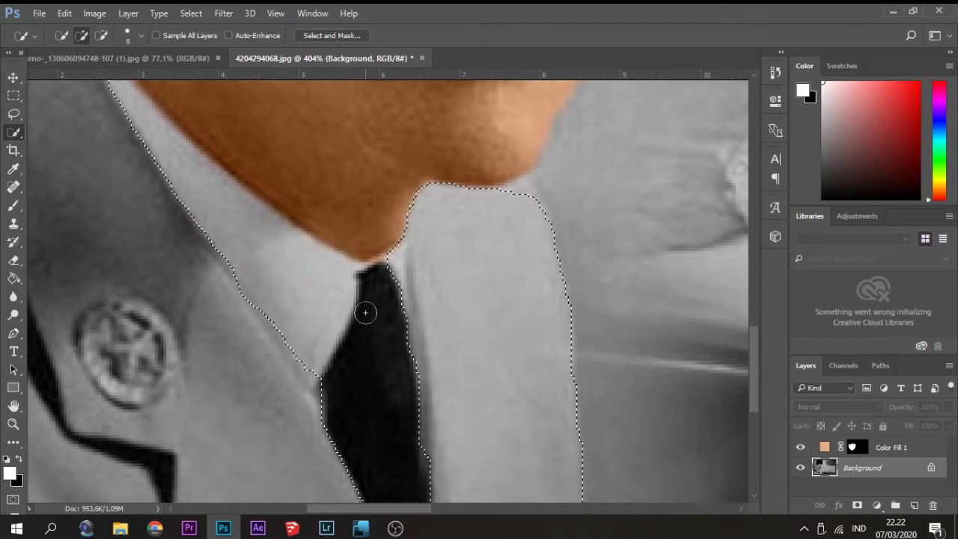
- Add the black tie back into the jacket selection and extend it to the far shoulder's corner below the chin
scroll(365, 282, "down", 3)
mouse_move(376, 224)
left_mouse_down()
mouse_move(395, 362)
mouse_move(386, 464)
left_mouse_up()
left_click_drag(374, 224, 352, 301)
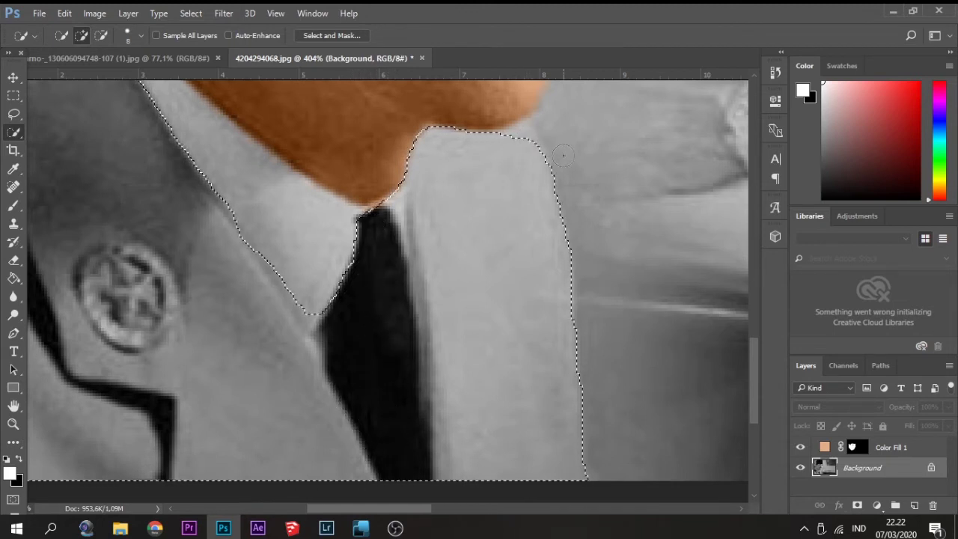
left_click(523, 135)
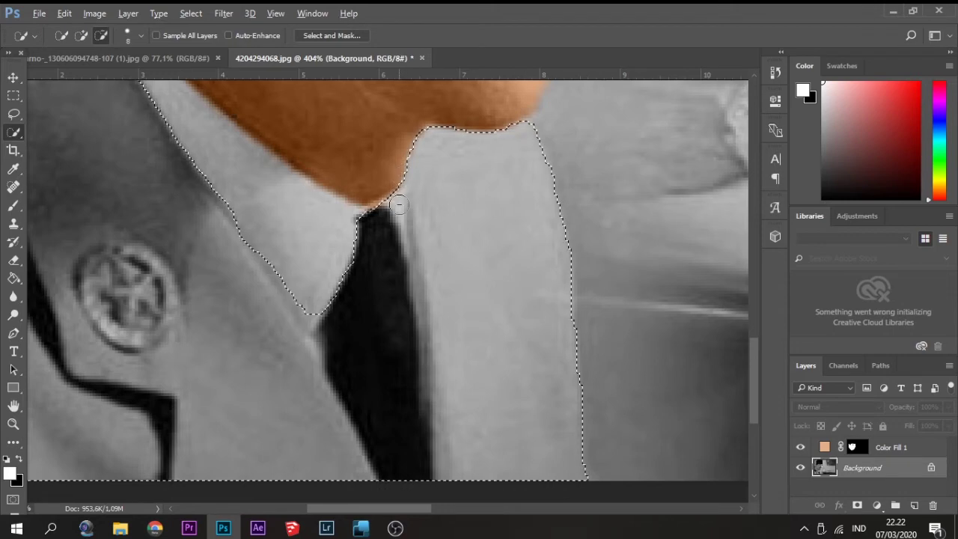
- Switch to Quick Mask mode and paint black along the collar and near shoulder edges with the 7 px brush
scroll(395, 211, "down", 4)
scroll(378, 219, "up", 1)
scroll(378, 218, "up", 1)
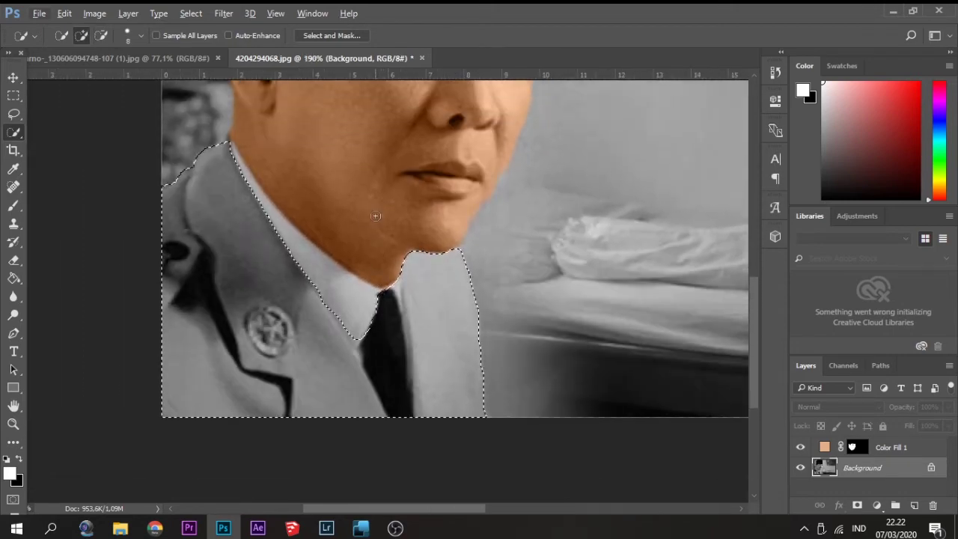
key("q")
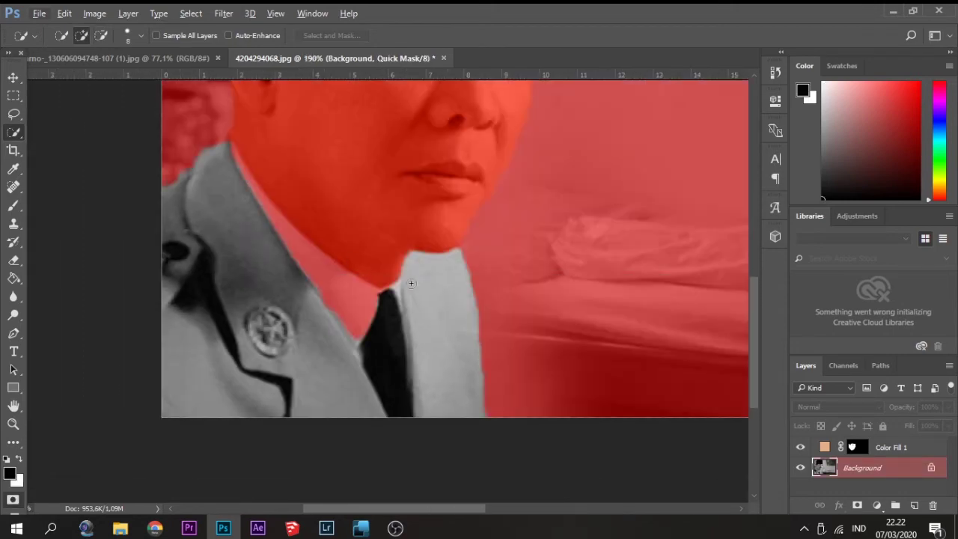
scroll(332, 330, "up", 2)
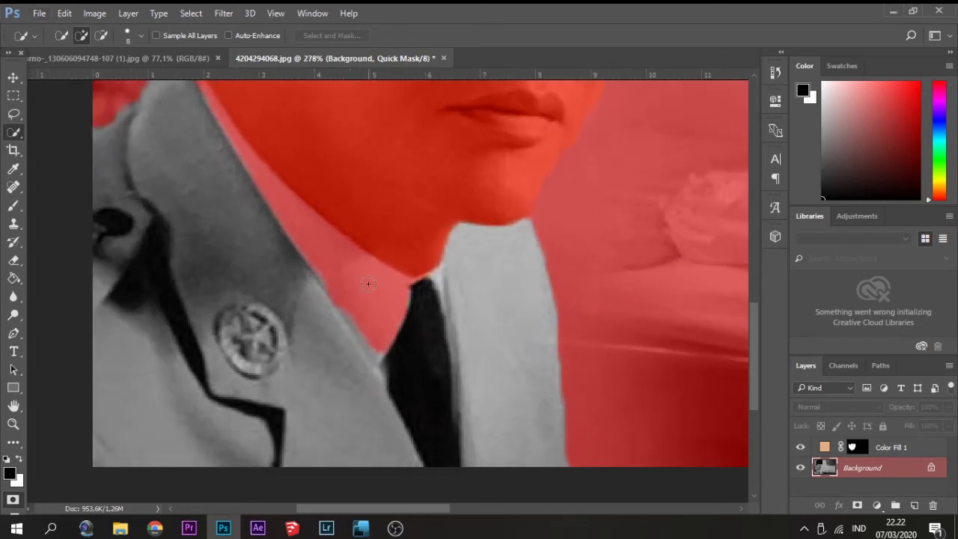
left_click(13, 205)
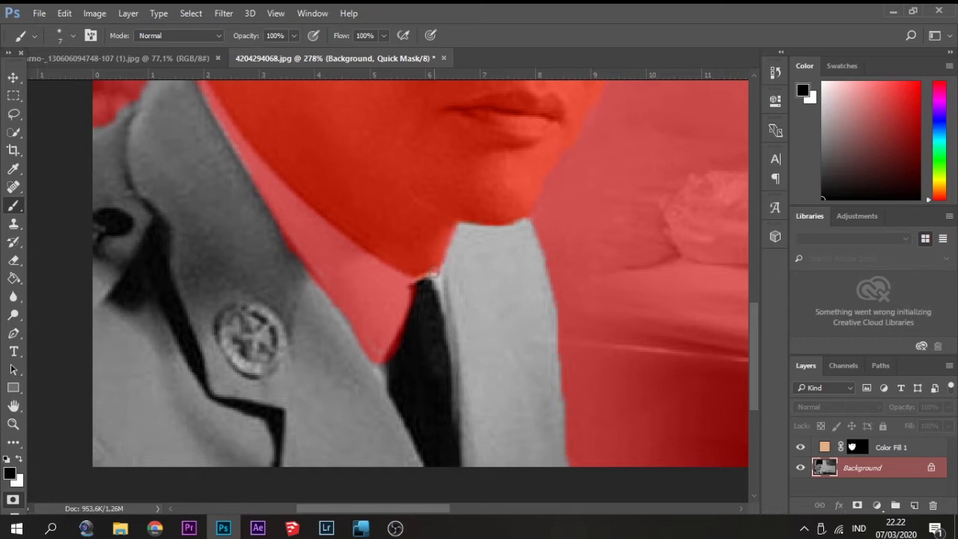
scroll(434, 299, "down", 2)
scroll(483, 279, "up", 3)
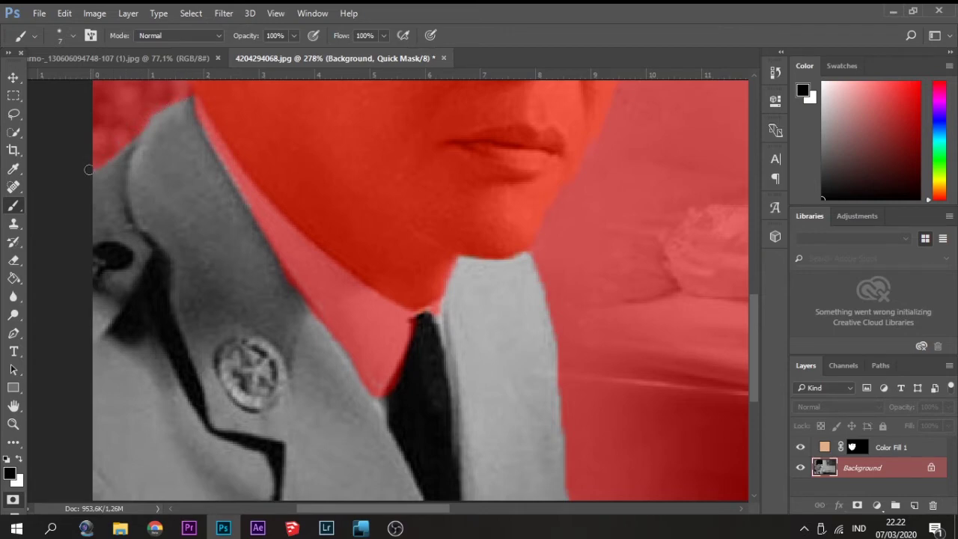
scroll(225, 225, "down", 3)
scroll(168, 240, "up", 5)
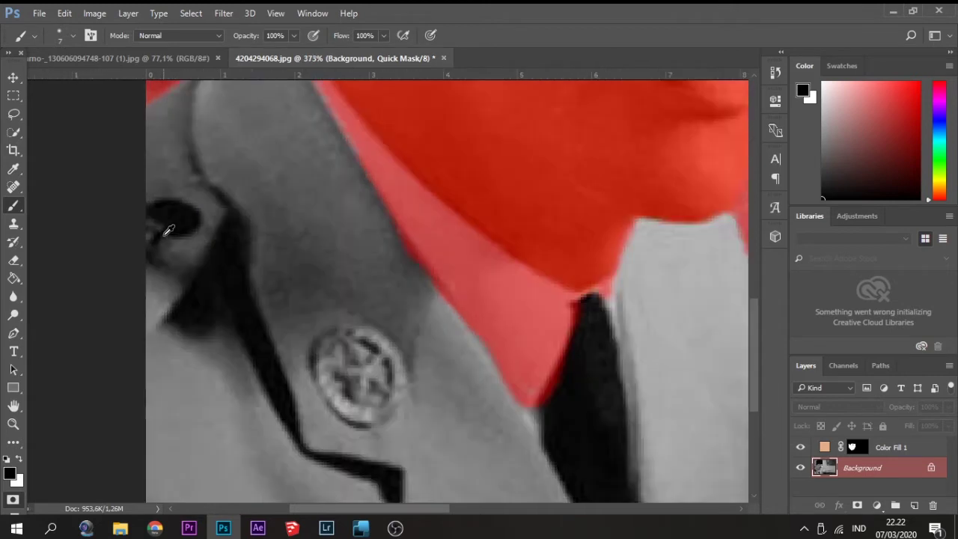
- Mask out the round badge on the lapel and the dark button on the near shoulder
mouse_move(369, 370)
left_mouse_down()
mouse_move(357, 404)
mouse_move(393, 423)
mouse_move(404, 395)
mouse_move(380, 369)
mouse_move(381, 397)
mouse_move(376, 382)
mouse_move(359, 394)
mouse_move(342, 374)
left_mouse_up()
mouse_move(375, 343)
left_mouse_down()
mouse_move(413, 358)
mouse_move(425, 395)
mouse_move(404, 433)
mouse_move(381, 440)
mouse_move(359, 429)
mouse_move(332, 381)
left_mouse_up()
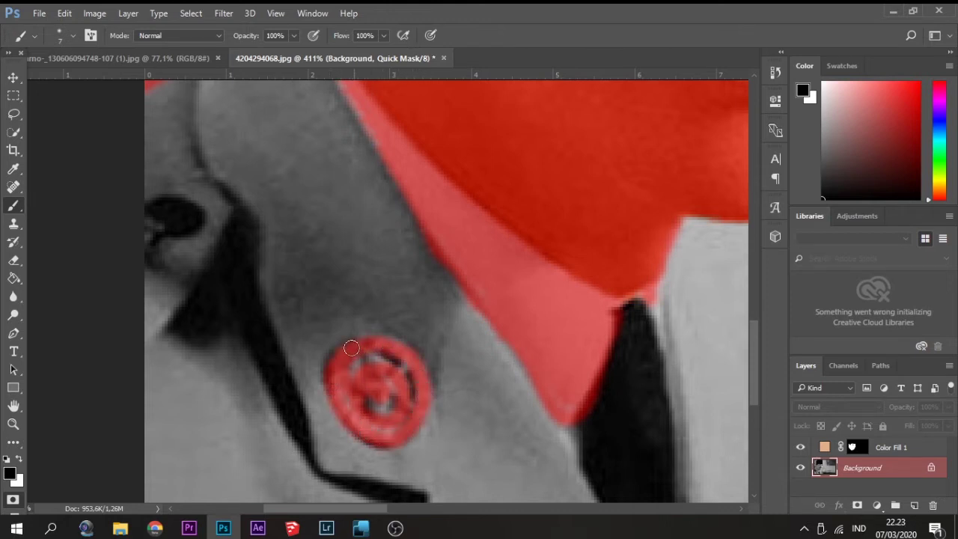
mouse_move(334, 377)
left_mouse_down()
mouse_move(360, 366)
mouse_move(388, 383)
mouse_move(382, 413)
left_mouse_up()
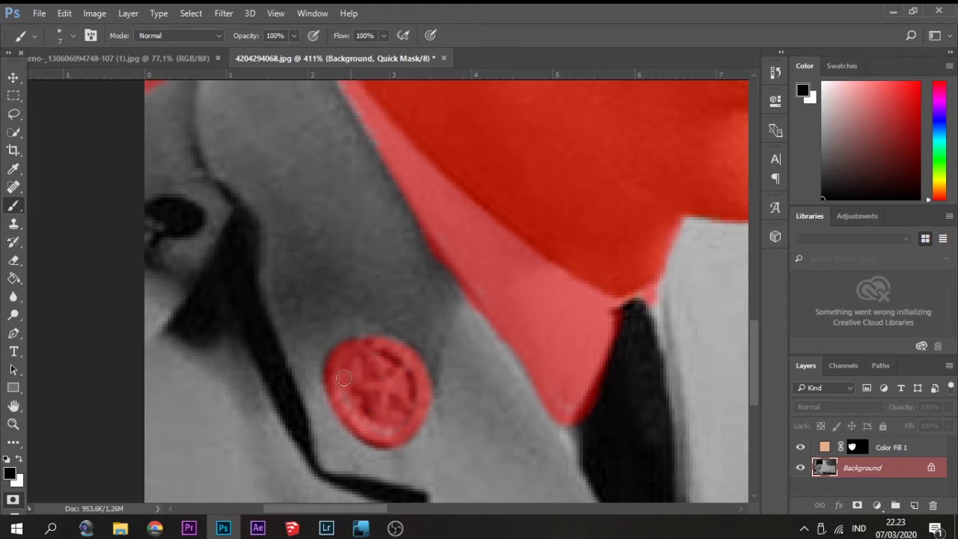
mouse_move(193, 235)
left_mouse_down()
mouse_move(150, 210)
mouse_move(173, 202)
mouse_move(188, 212)
mouse_move(156, 216)
mouse_move(193, 220)
left_mouse_up()
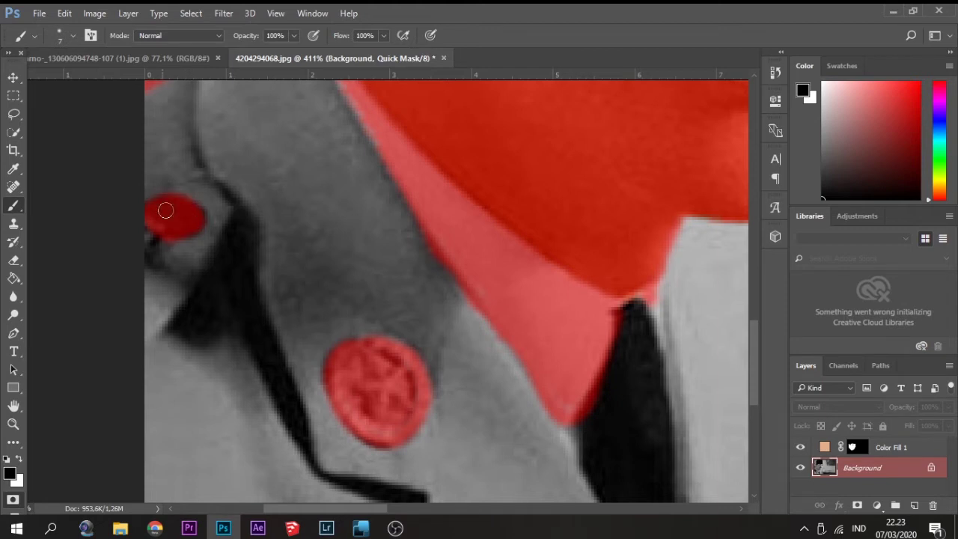
left_click_drag(168, 229, 142, 245)
- Mask the small piece of shirt collar beside the tie knot and check the jacket mask's outline
scroll(416, 282, "down", 5)
scroll(469, 317, "up", 5)
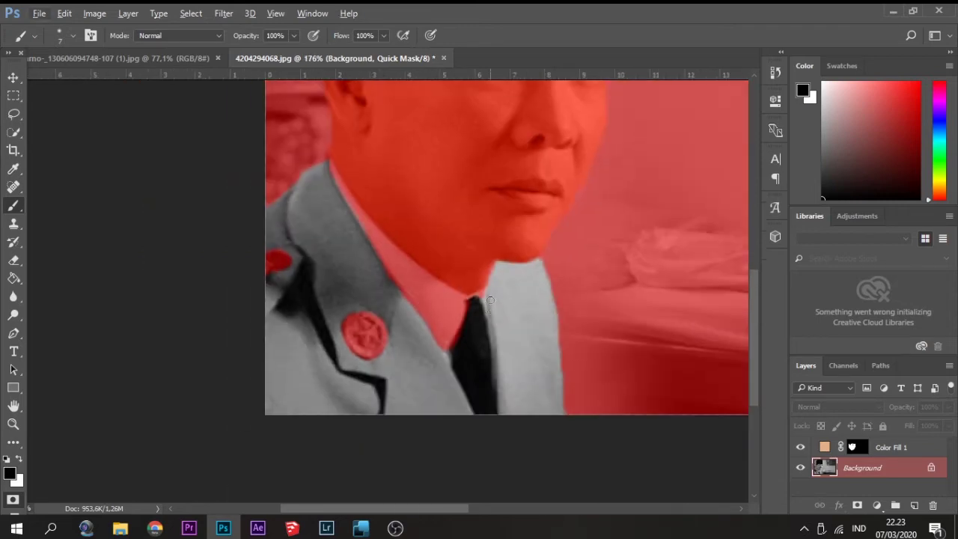
scroll(469, 317, "up", 4)
scroll(479, 271, "down", 3)
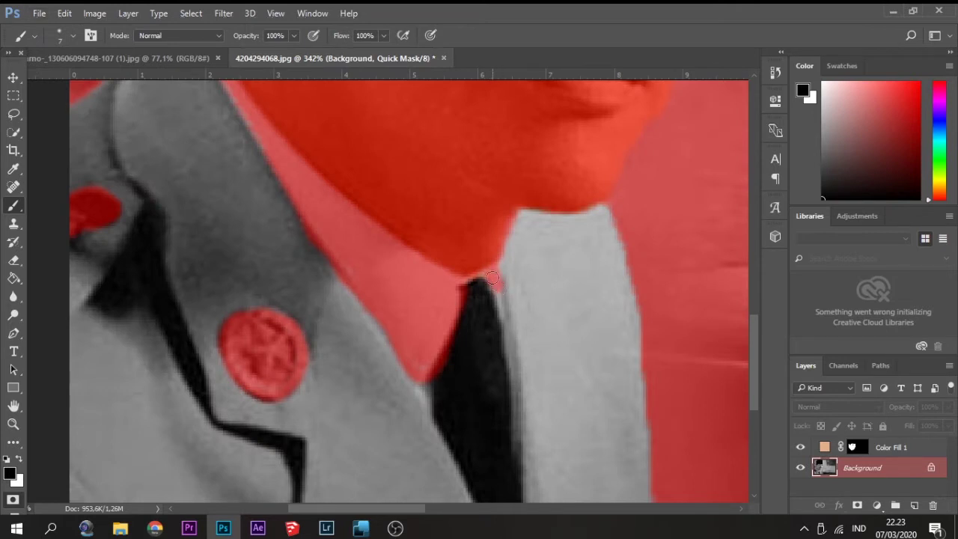
scroll(460, 280, "down", 2)
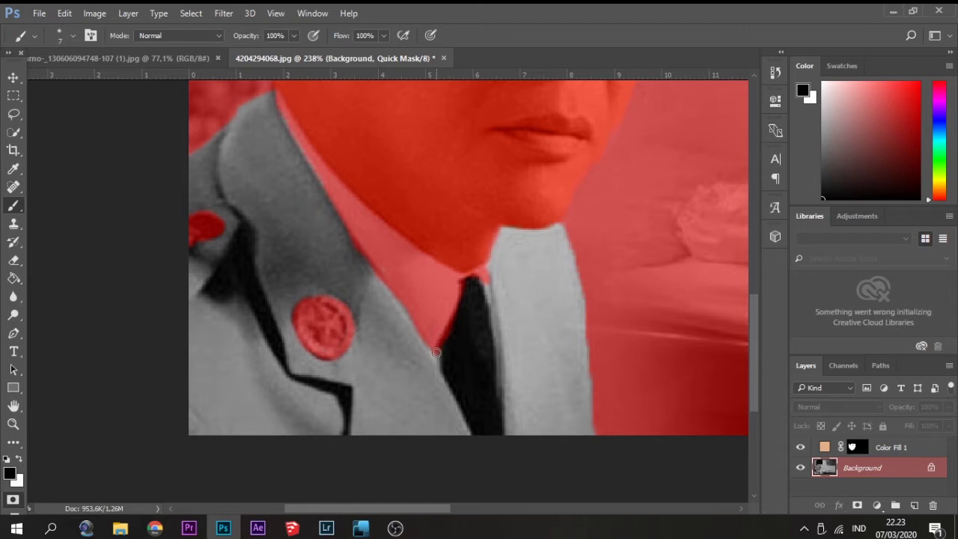
scroll(436, 353, "down", 3)
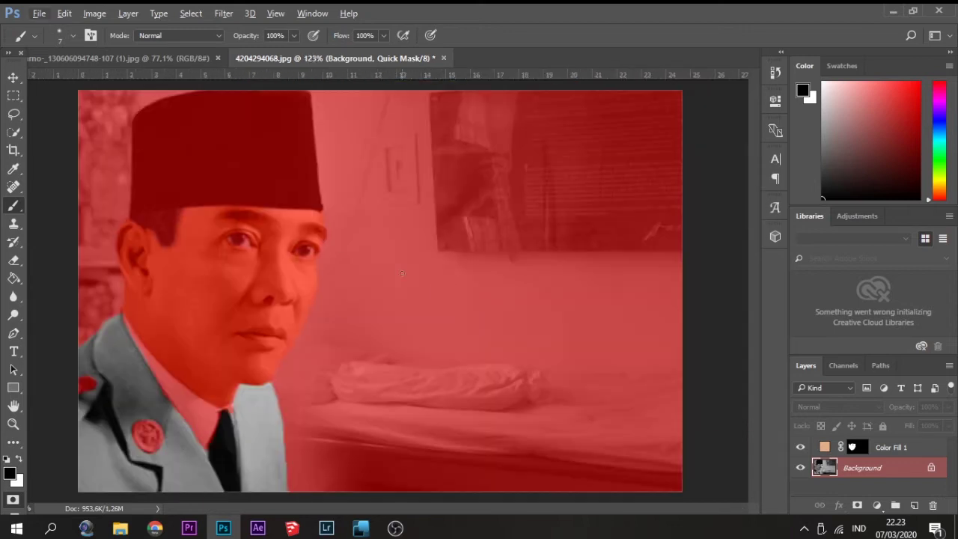
- Leave Quick Mask mode and refine the jacket selection in Select and Mask with a slight edge radius
key("q")
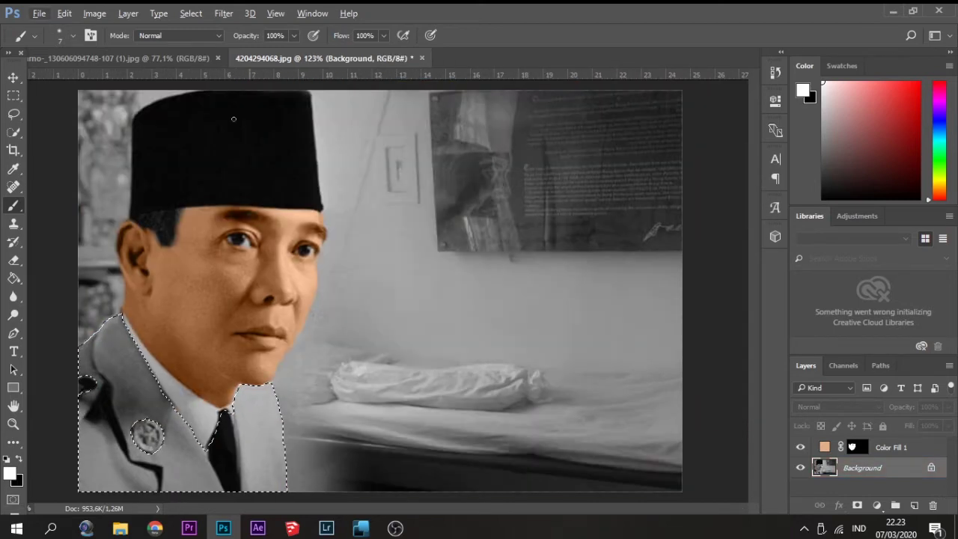
left_click(193, 14)
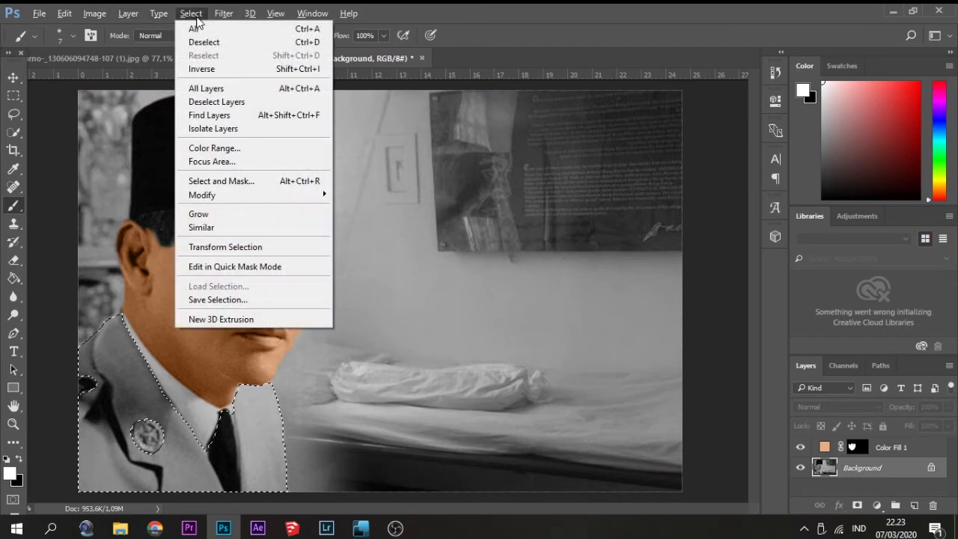
left_click(280, 181)
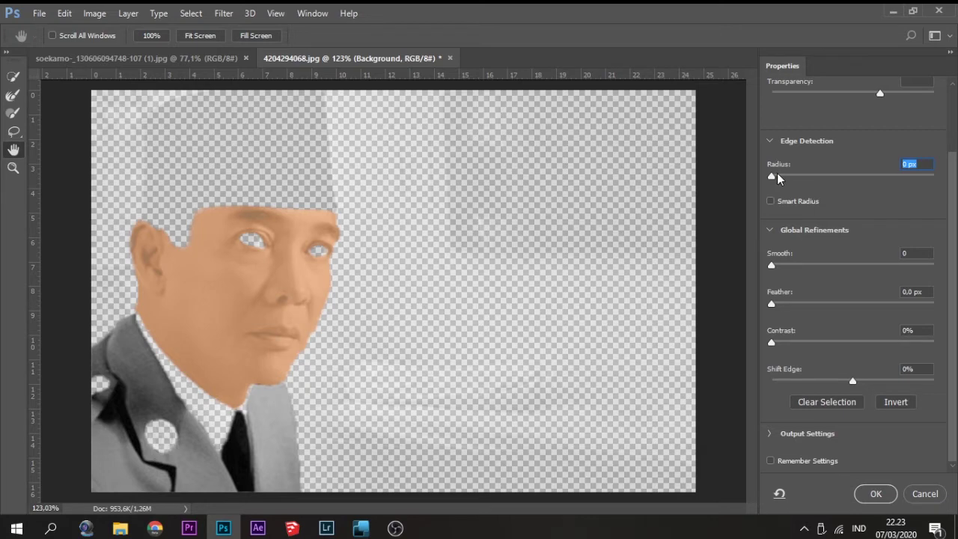
left_click_drag(782, 178, 784, 177)
left_click(876, 493)
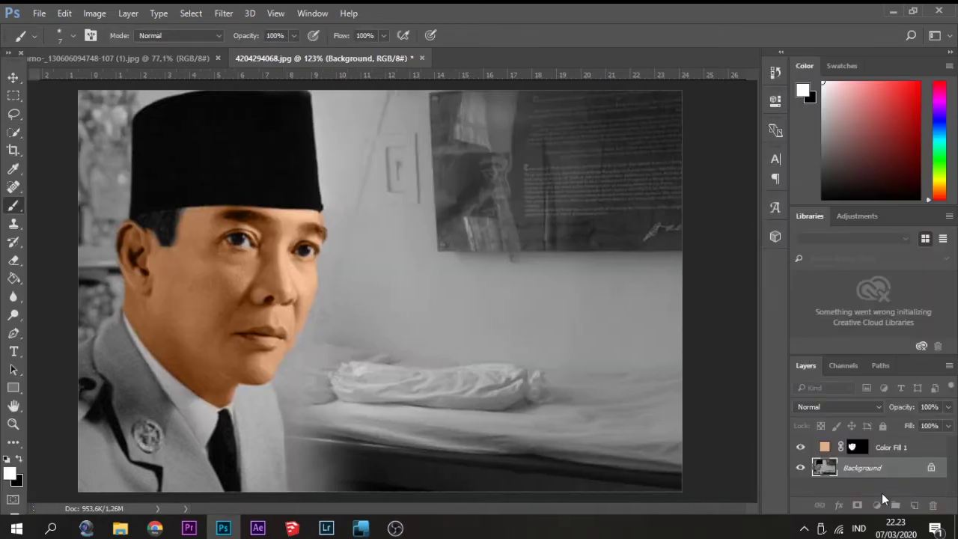
- Add a Solid Color fill layer in a strong blue over the selected jacket
left_click(877, 507)
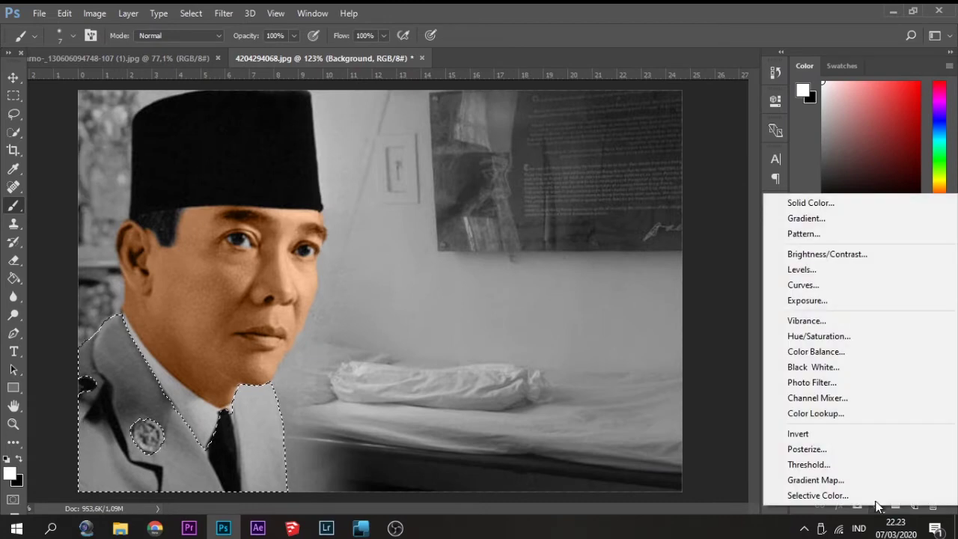
left_click(801, 205)
left_click_drag(739, 237, 701, 200)
left_click(707, 225)
left_click(895, 167)
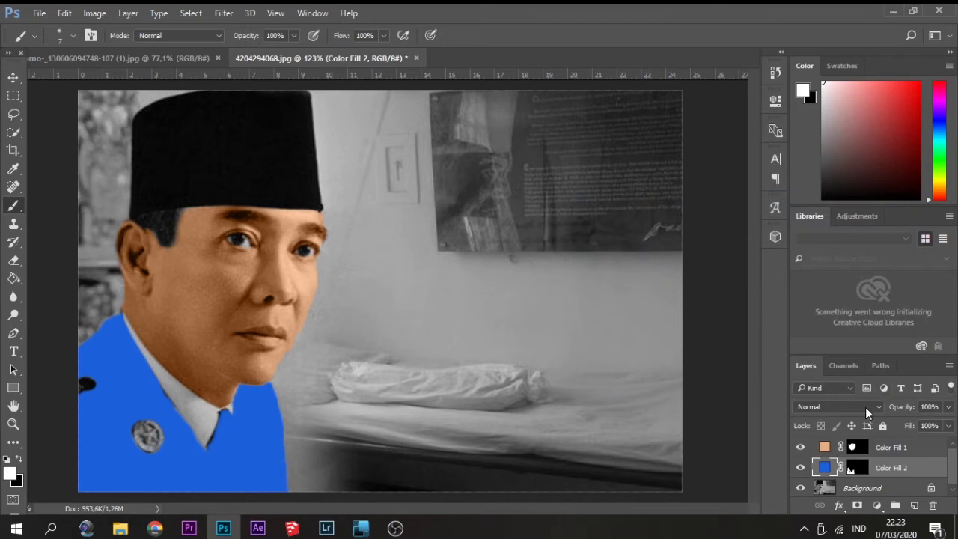
- Set the blue fill layer's blend mode to Color and make the Background layer active
left_click(831, 406)
left_click(818, 387)
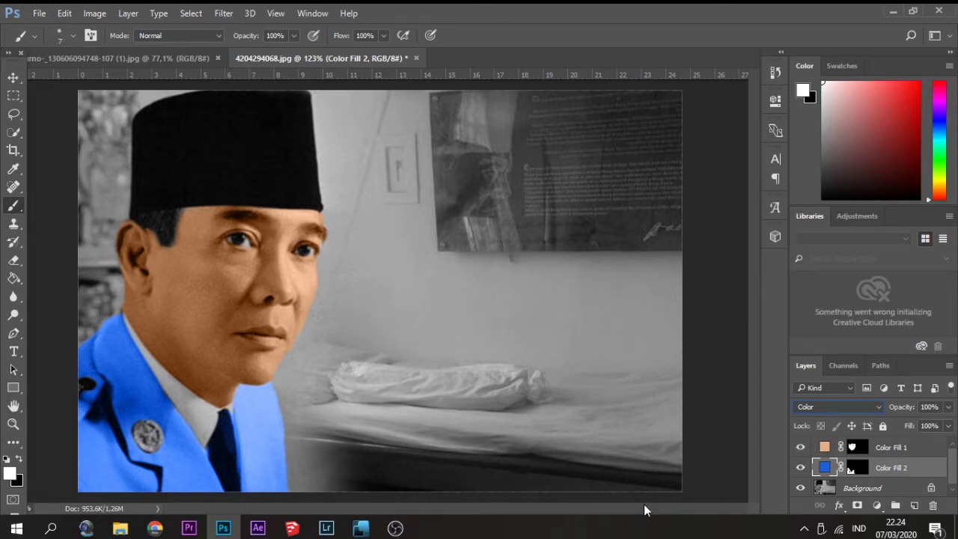
left_click(895, 486)
scroll(375, 269, "down", 3)
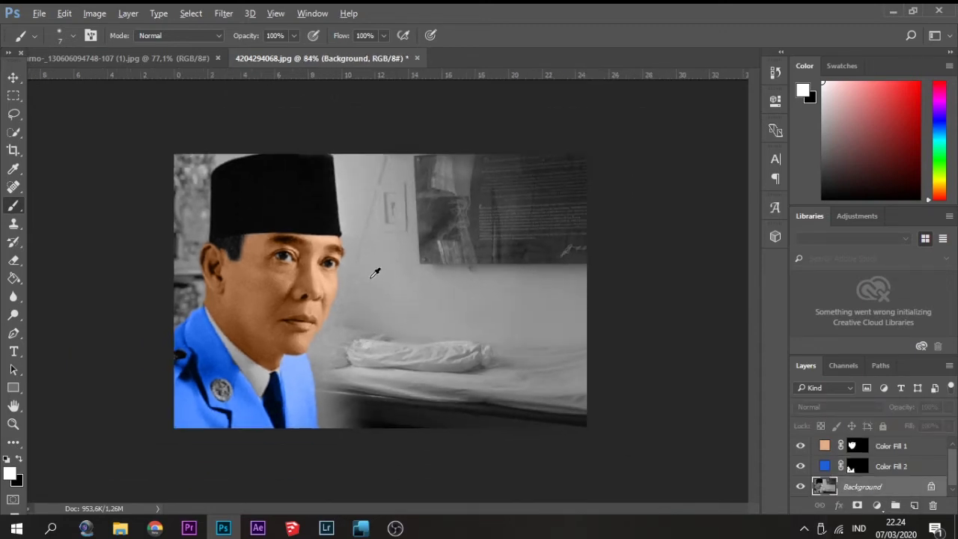
- Copy the Indonesian flag image into the portrait document and place its layer beneath the portrait layer
scroll(417, 328, "down", 1)
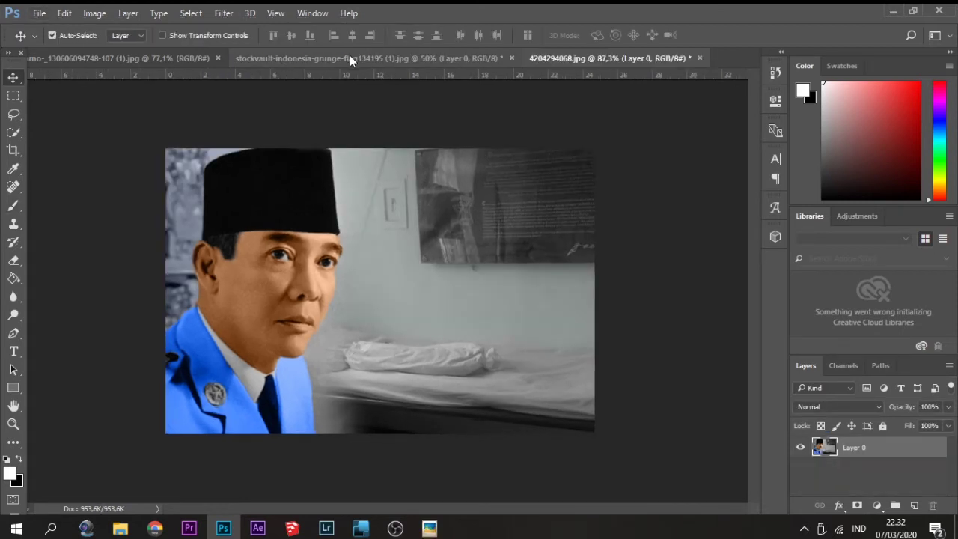
left_click(349, 56)
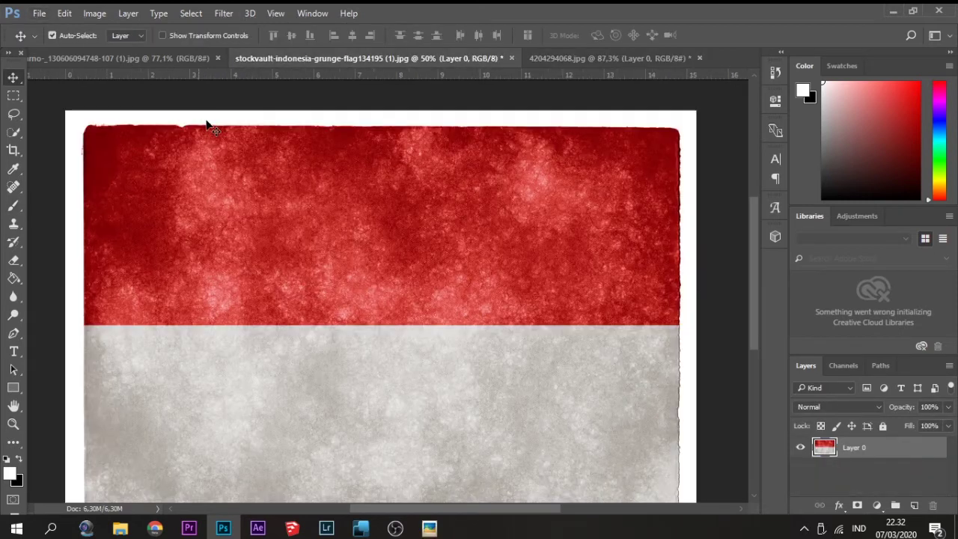
left_click_drag(207, 183, 457, 254)
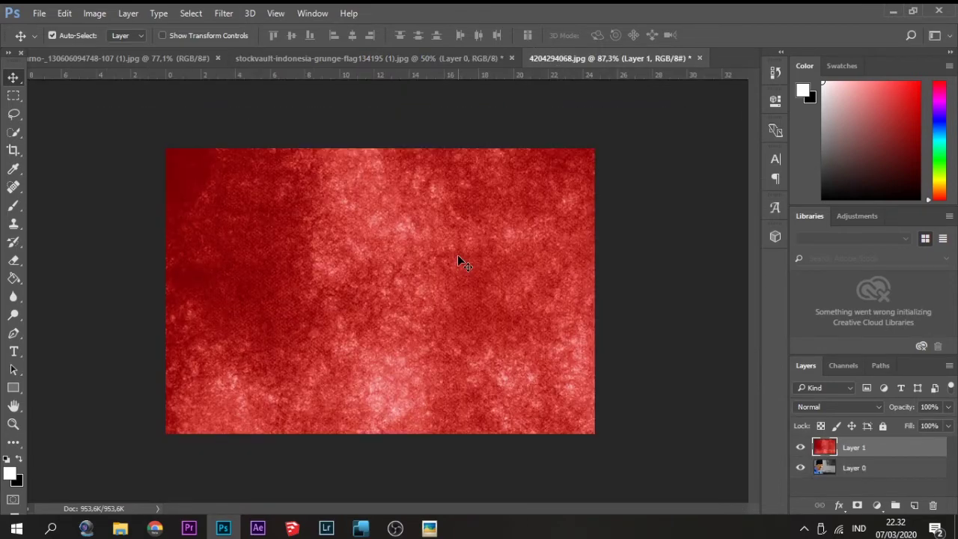
left_click_drag(864, 449, 858, 478)
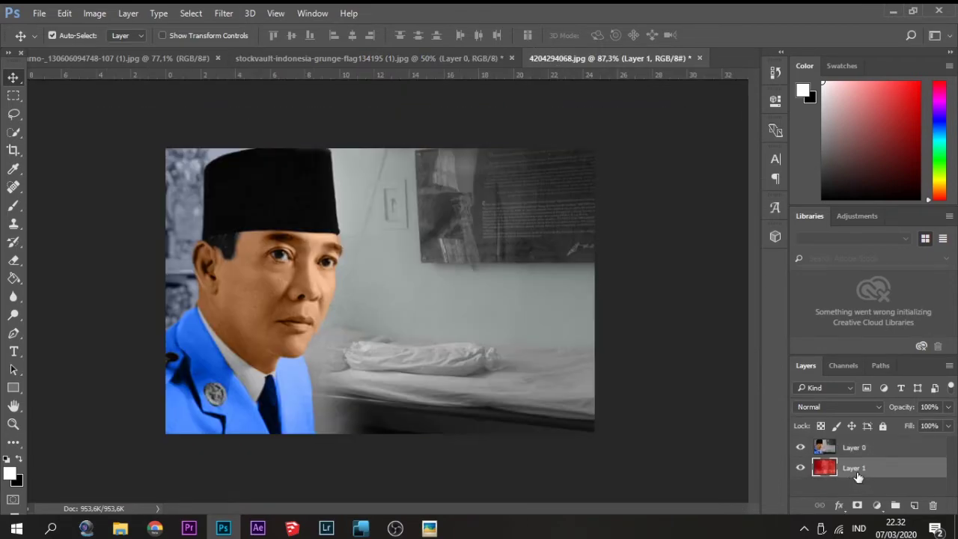
left_click(800, 450)
left_click(13, 132)
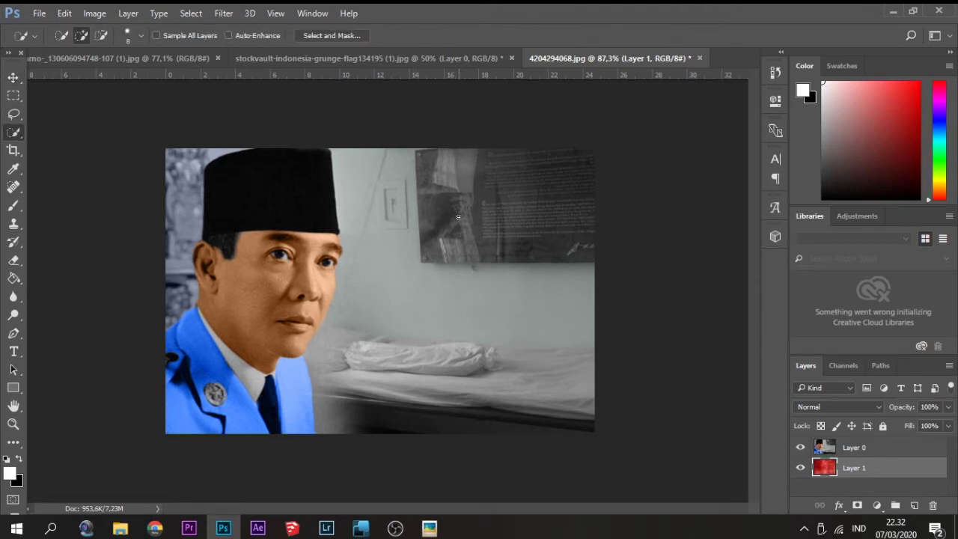
key("bracketright")
key("bracketright")
key("bracketright")
mouse_move(474, 160)
left_mouse_down()
mouse_move(519, 357)
mouse_move(548, 382)
mouse_move(442, 134)
mouse_move(428, 161)
mouse_move(440, 361)
mouse_move(395, 405)
mouse_move(380, 352)
mouse_move(404, 232)
mouse_move(403, 170)
mouse_move(380, 150)
mouse_move(386, 303)
left_mouse_up()
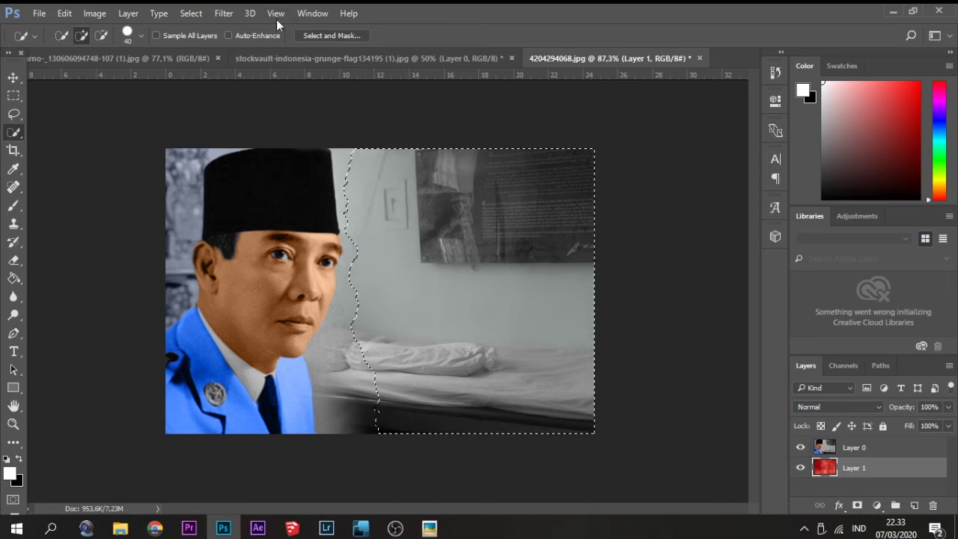
left_click_drag(182, 152, 178, 187)
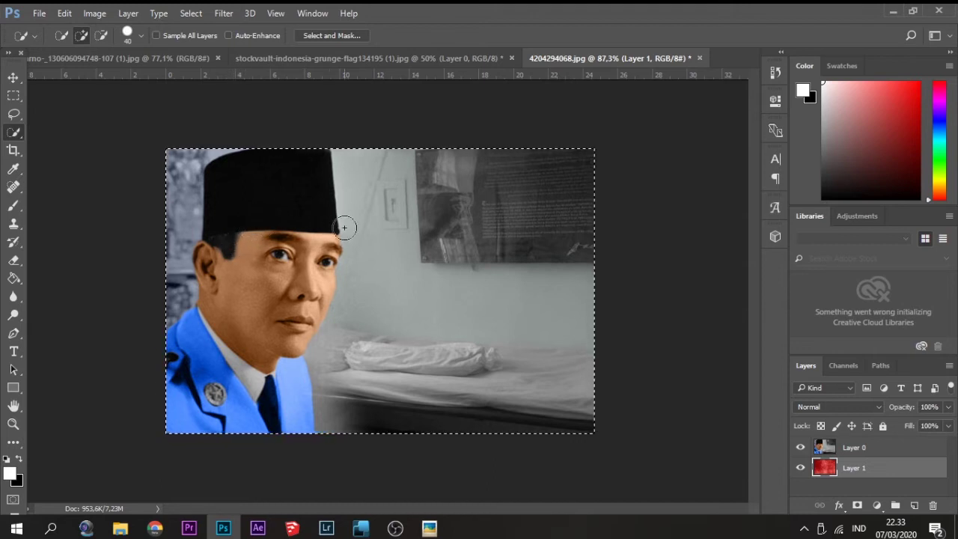
mouse_move(278, 160)
left_mouse_down()
mouse_move(280, 257)
mouse_move(261, 341)
left_mouse_up()
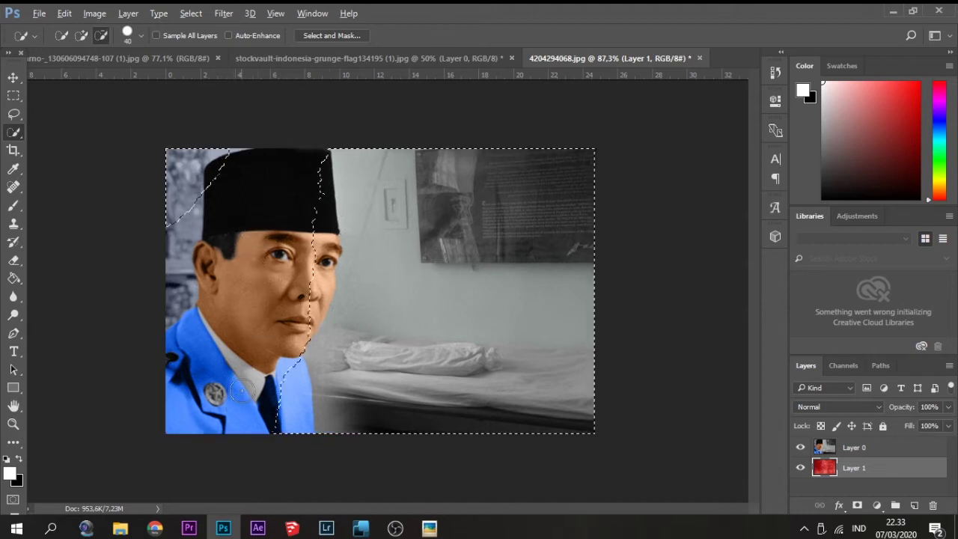
mouse_move(266, 180)
left_mouse_down()
mouse_move(297, 173)
mouse_move(313, 199)
mouse_move(308, 292)
left_mouse_up()
mouse_move(217, 160)
left_mouse_down()
mouse_move(231, 161)
mouse_move(216, 178)
left_mouse_up()
scroll(217, 179, "up", 4)
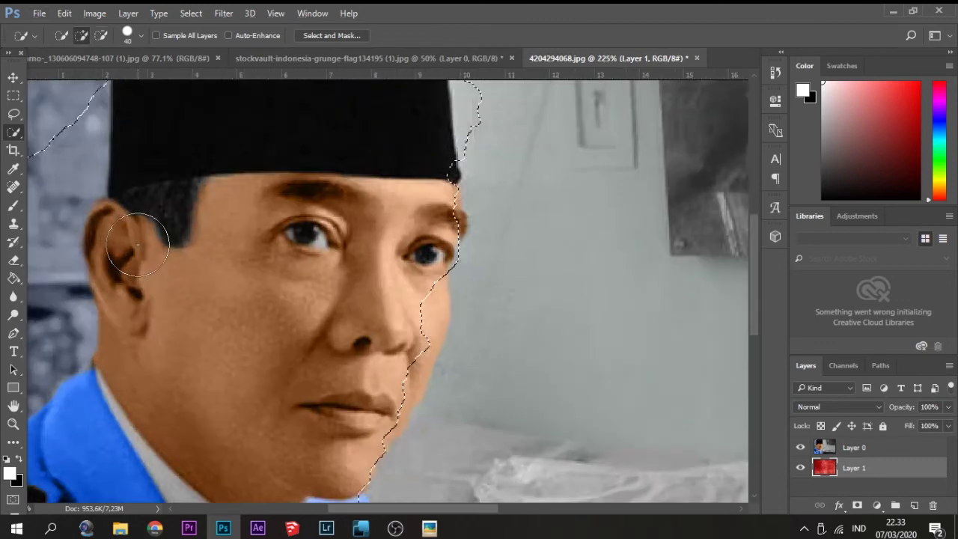
left_click_drag(77, 229, 131, 240)
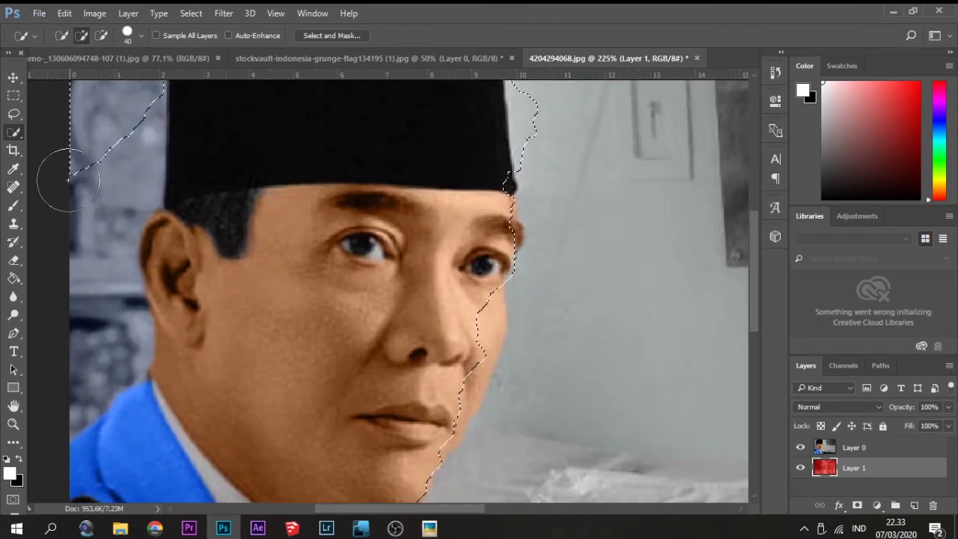
key("bracketleft")
key("bracketleft")
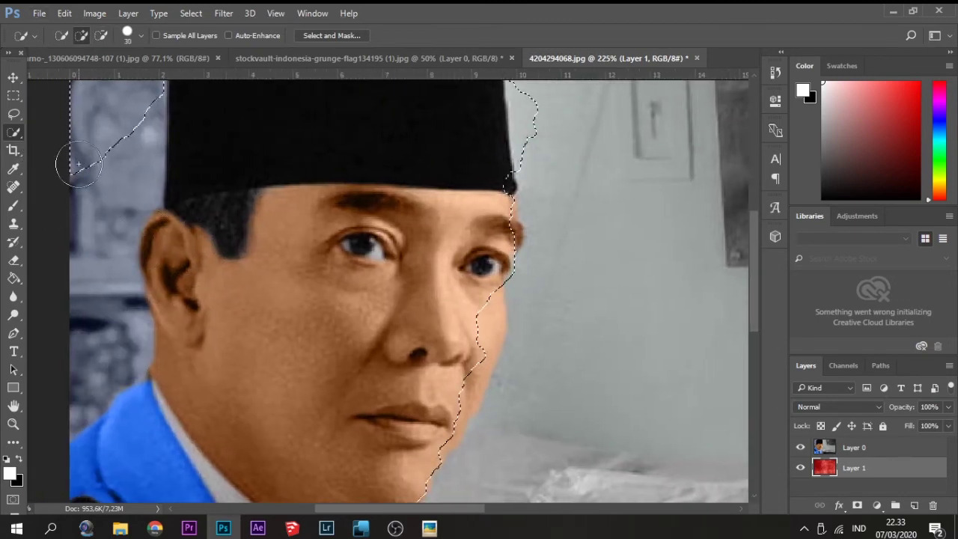
left_click(124, 143, "alt")
mouse_move(83, 139)
left_mouse_down()
mouse_move(90, 226)
mouse_move(70, 413)
mouse_move(128, 325)
left_mouse_up()
scroll(137, 341, "down", 2)
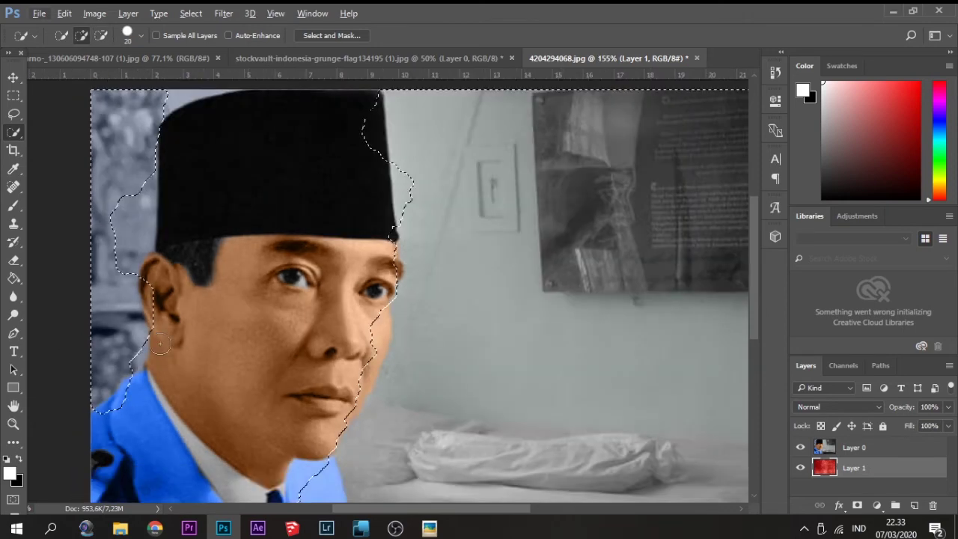
key("m")
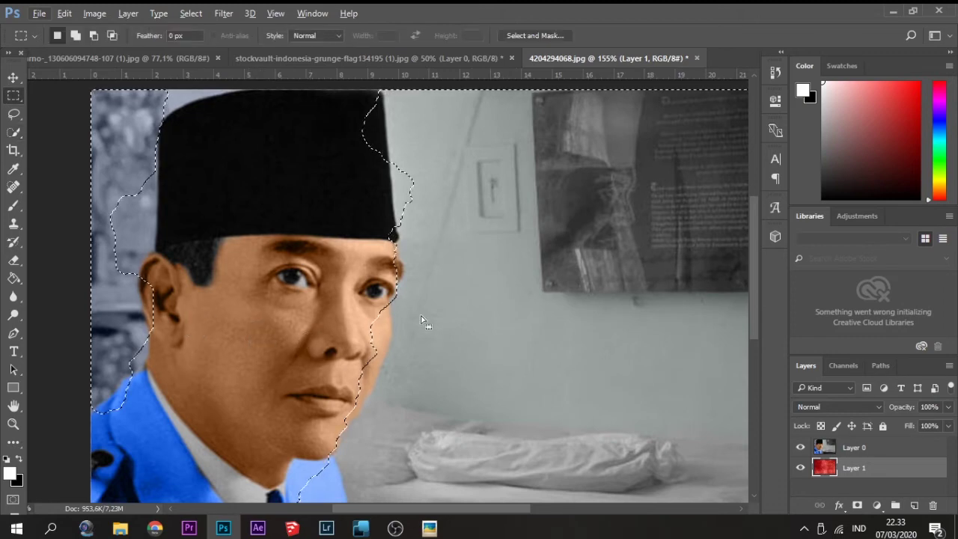
left_click(424, 318)
scroll(351, 314, "down", 1)
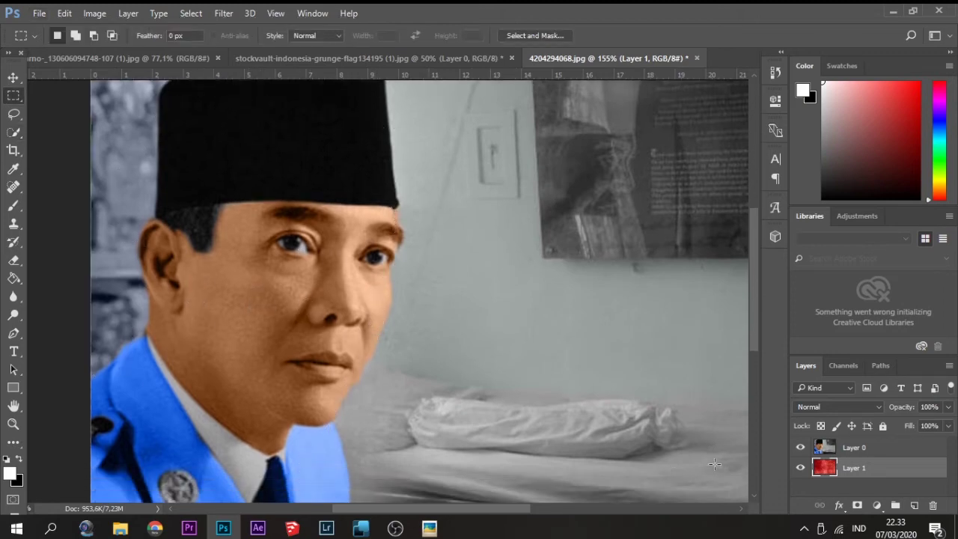
- Select all the background on both sides of the man on Layer 0 with the Quick Selection tool
left_click(815, 452)
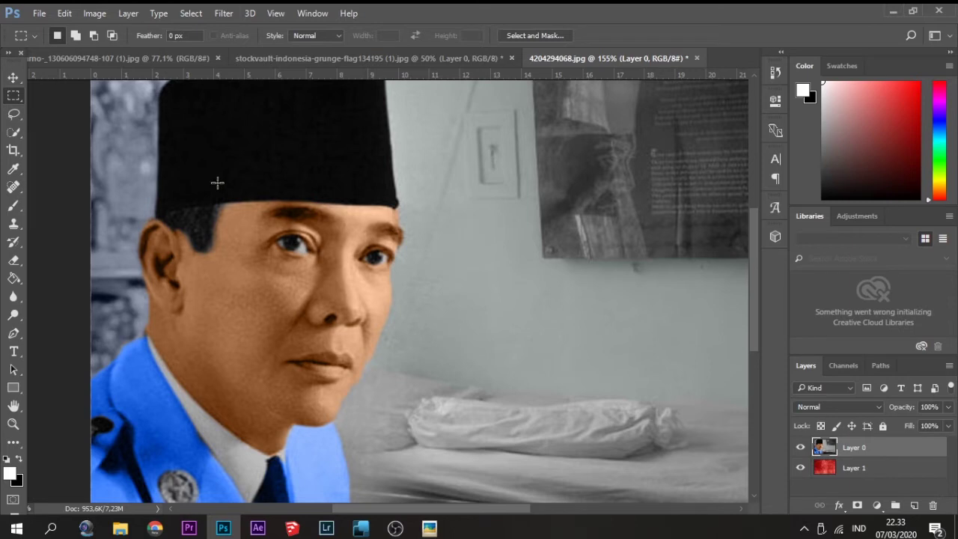
left_click(15, 133)
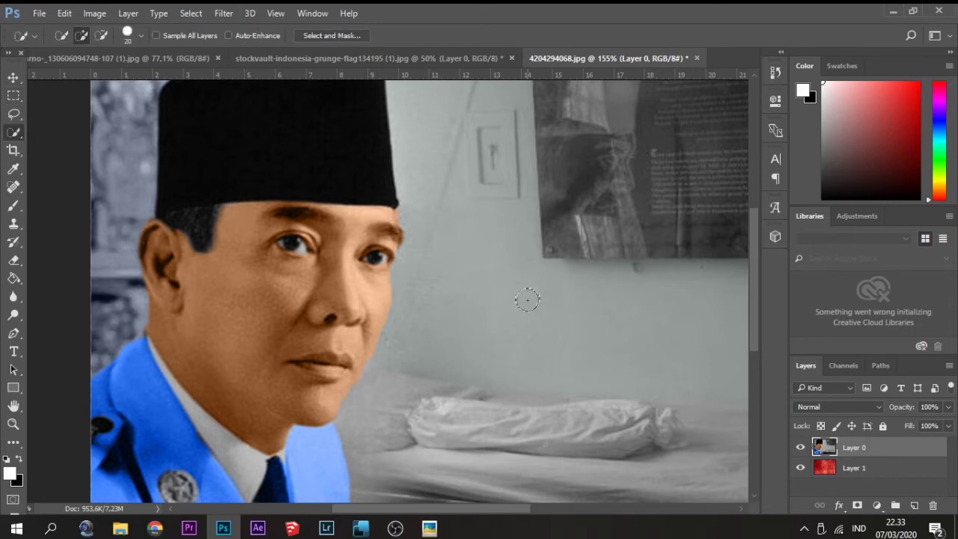
scroll(524, 293, "down", 2)
left_click_drag(402, 284, 503, 351)
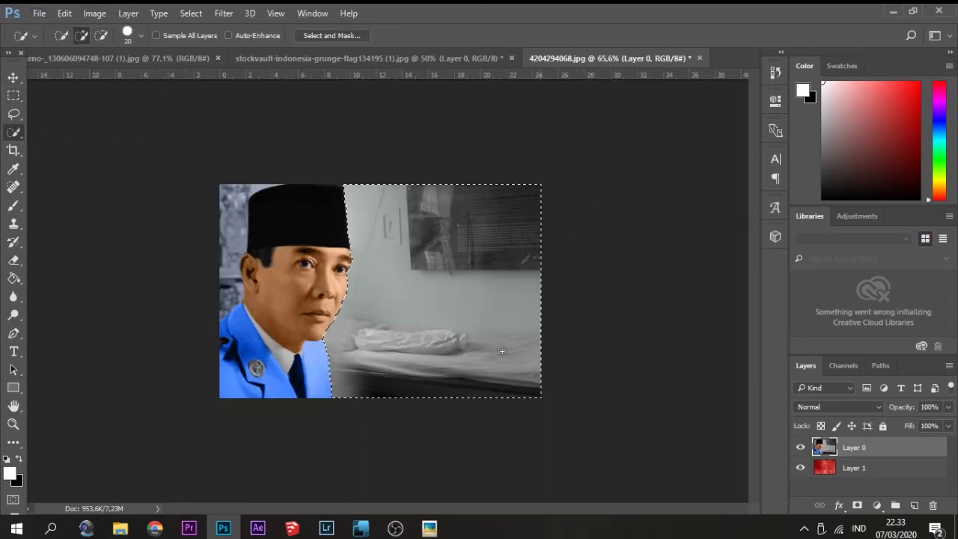
scroll(370, 238, "up", 2)
scroll(129, 131, "down", 1)
mouse_move(129, 131)
left_mouse_down()
mouse_move(145, 193)
mouse_move(133, 298)
left_mouse_up()
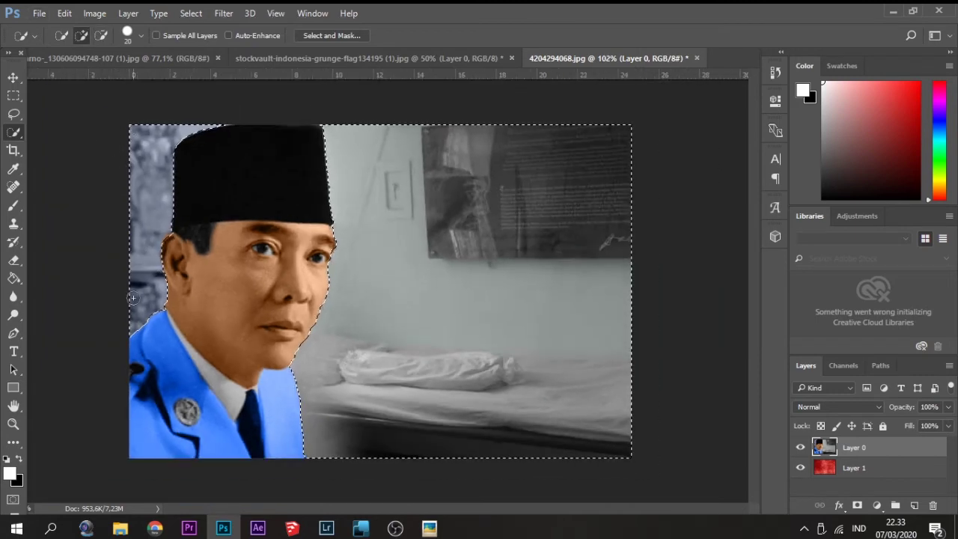
scroll(291, 187, "up", 1)
scroll(291, 186, "down", 1)
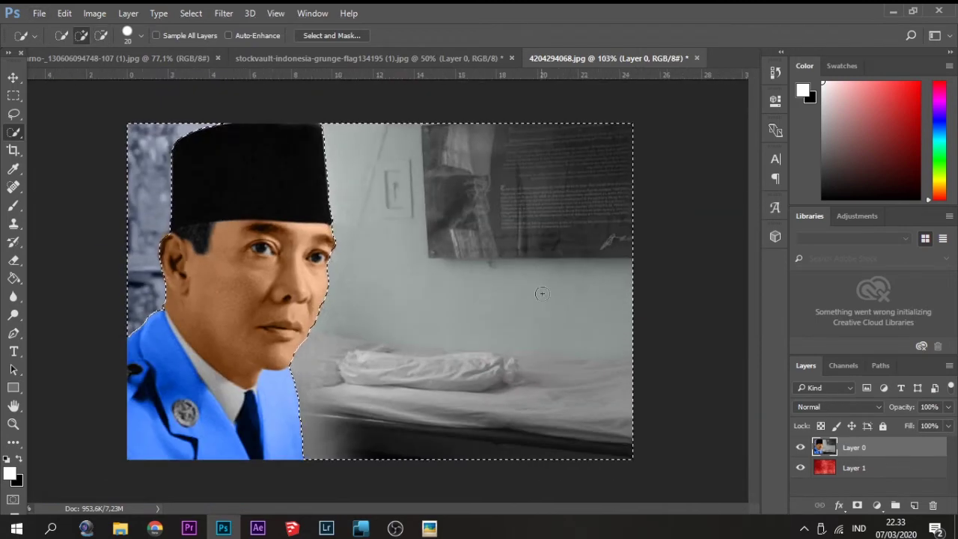
- Delete the selected background from the portrait layer and clear the selection
key("Delete")
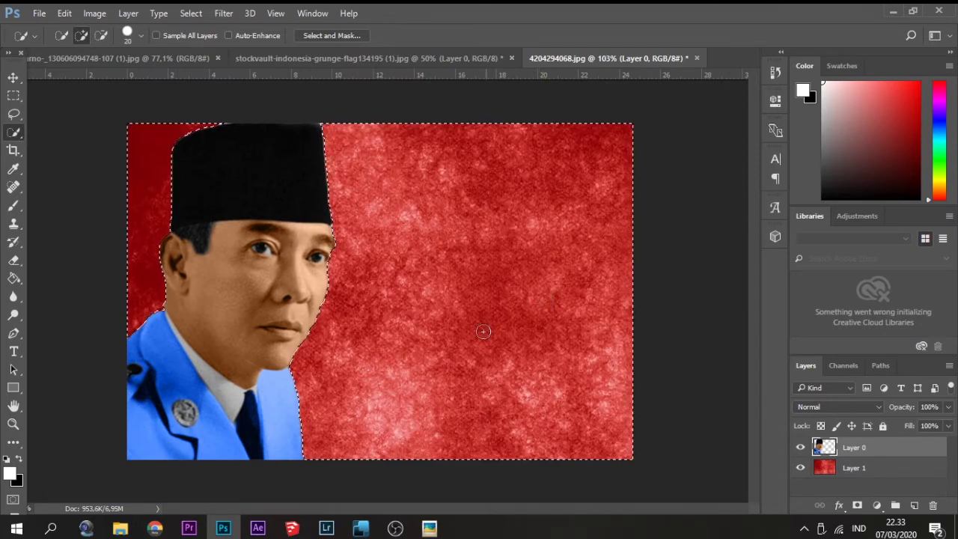
key("m")
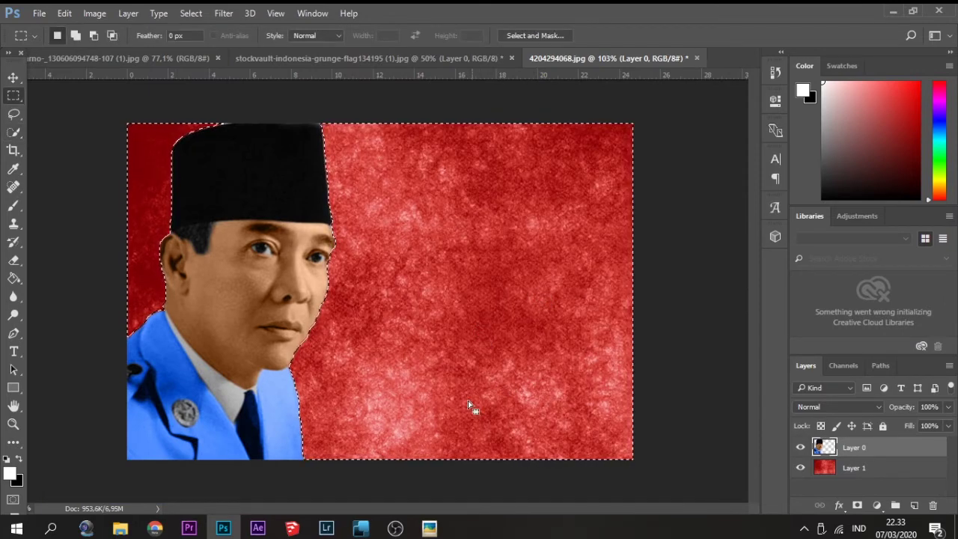
key("ctrl+d")
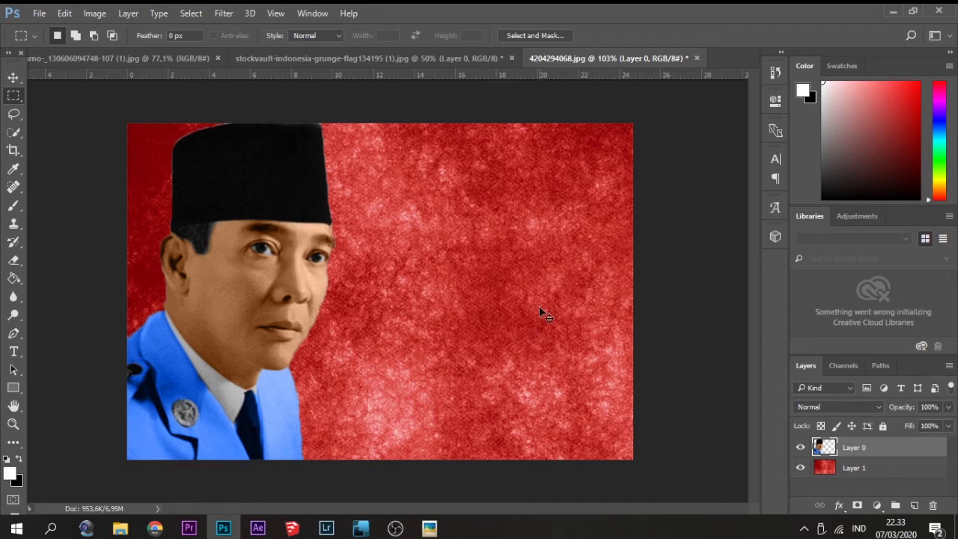
- Enlarge the portrait cutout to about 103.5% and nudge it up 6 px and slightly left
key("ctrl+t")
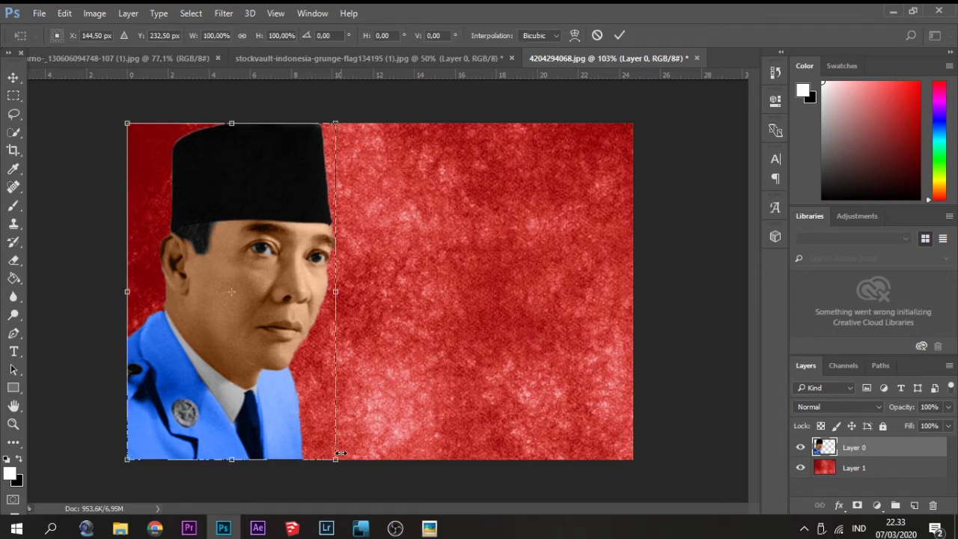
left_click_drag(335, 464, 343, 472)
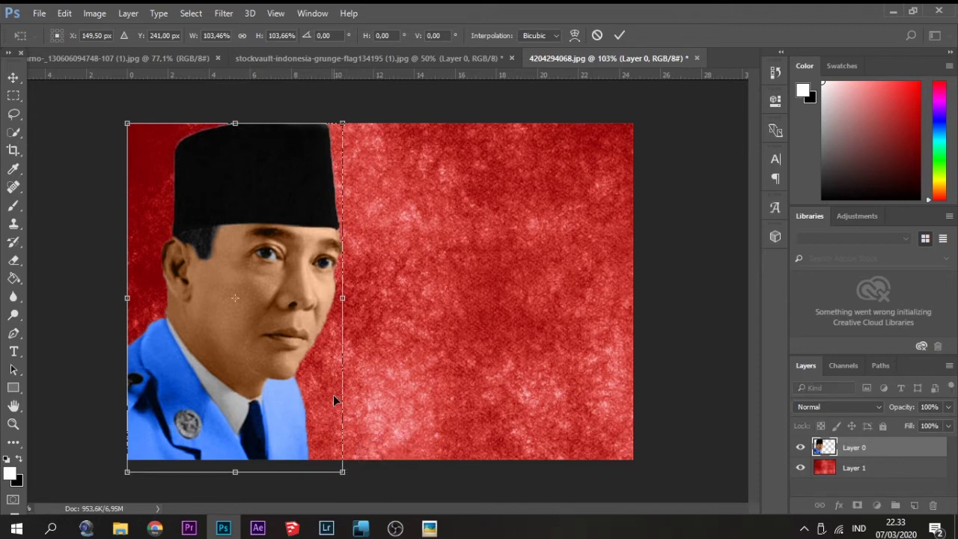
key("Up")
key("Up")
key("Up")
key("Up")
key("Up")
key("Up")
key("Left")
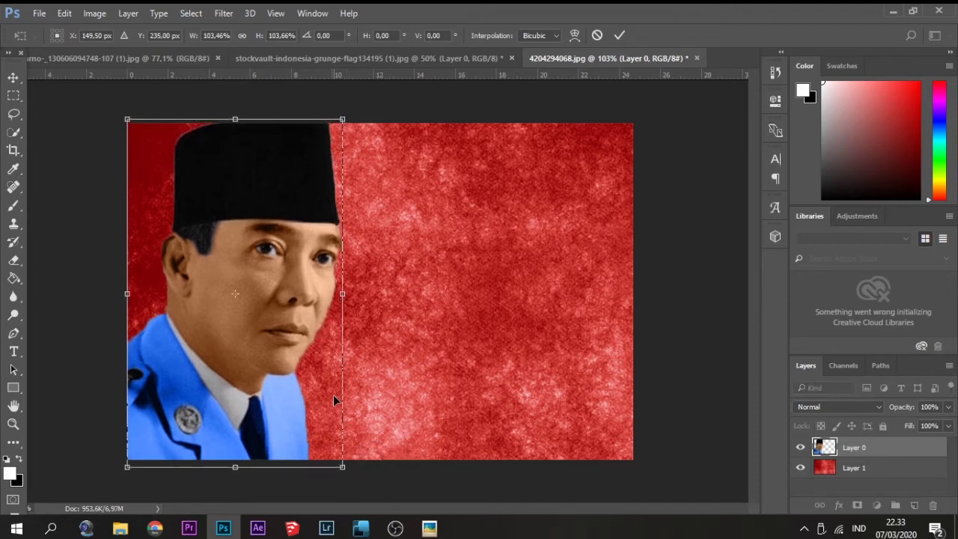
key("Return")
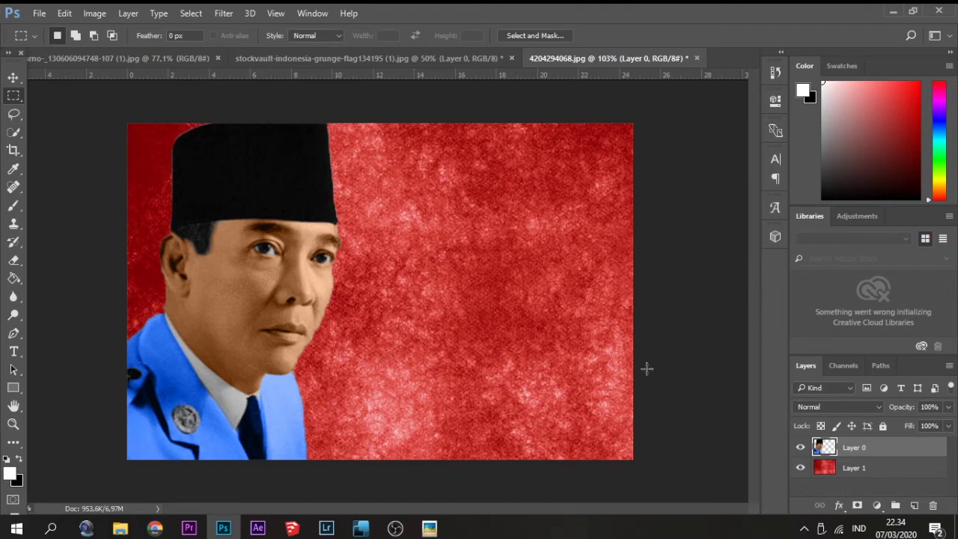
- Free-transform the flag layer and move it so that its centre lies over the middle of the canvas
left_click(839, 469)
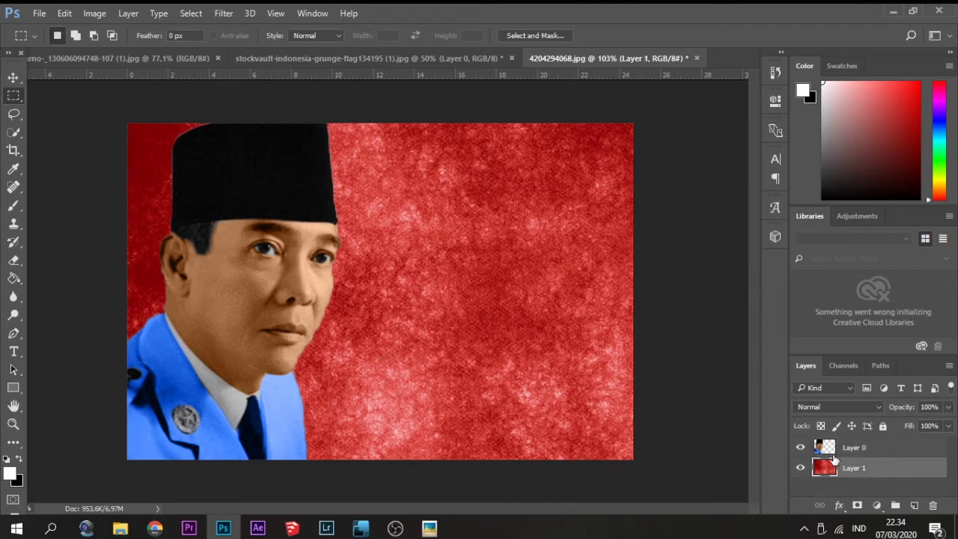
key("ctrl+t")
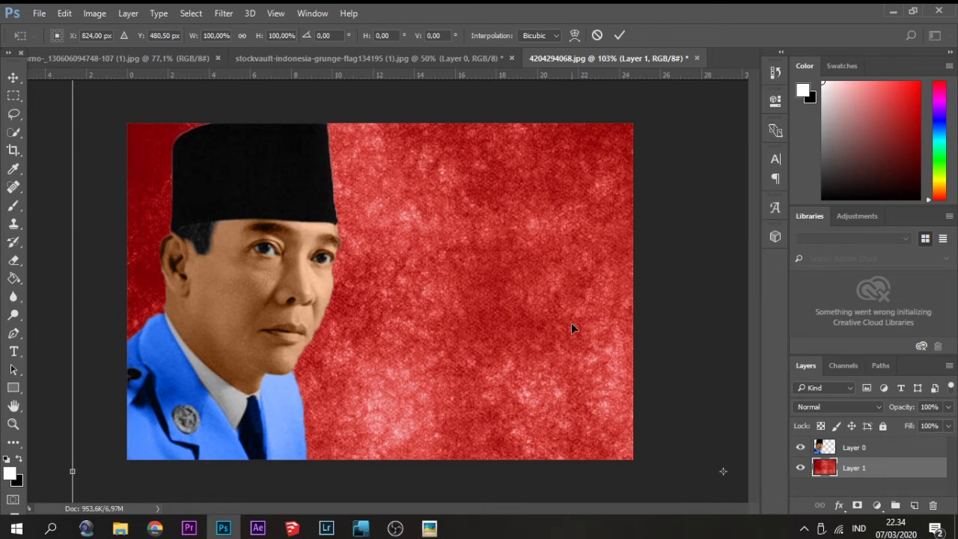
scroll(575, 334, "down", 9)
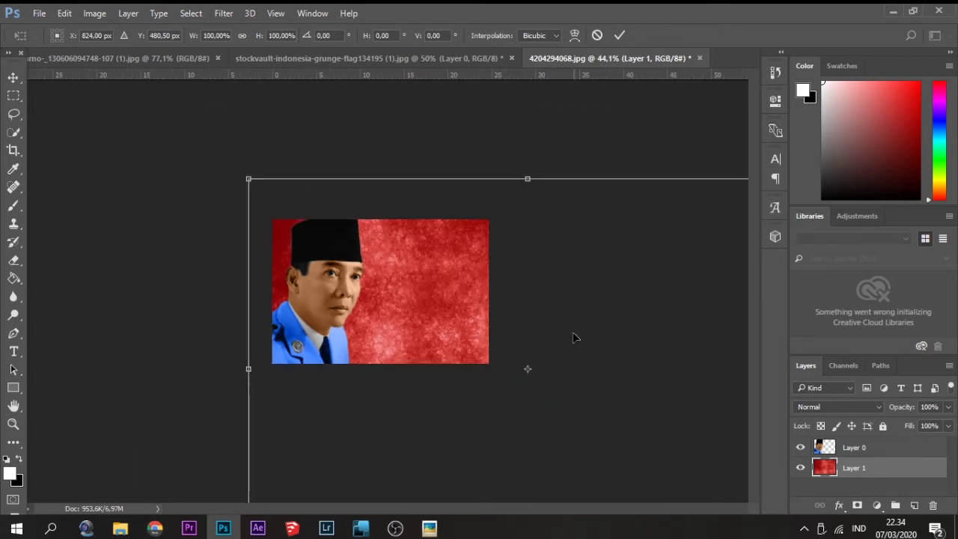
left_click_drag(597, 249, 451, 189)
scroll(589, 360, "down", 4)
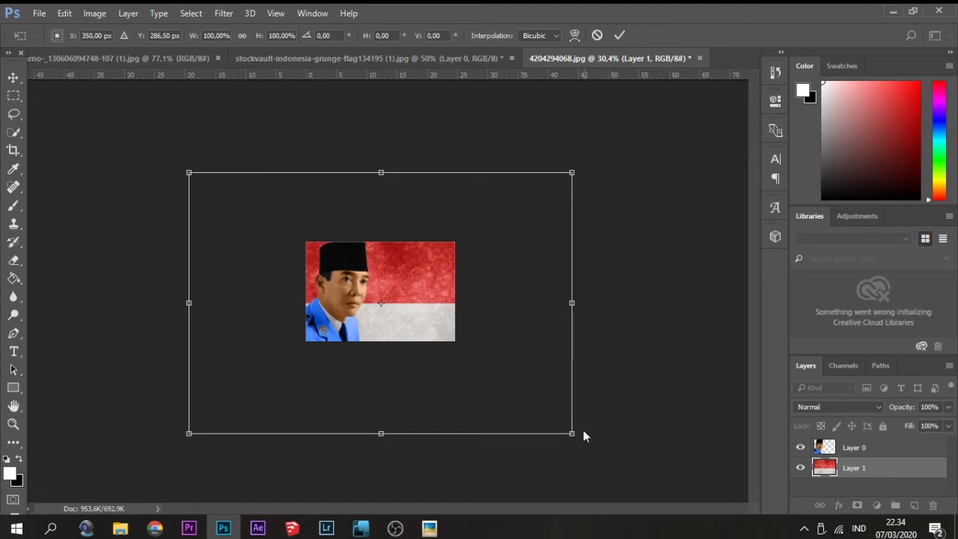
- Scale the flag layer down to about 42% and position it to fill the canvas behind the man
left_click_drag(571, 433, 403, 308)
left_click_drag(366, 273, 450, 316)
left_click_drag(490, 367, 423, 336)
left_click_drag(397, 296, 424, 317)
scroll(425, 301, "up", 4)
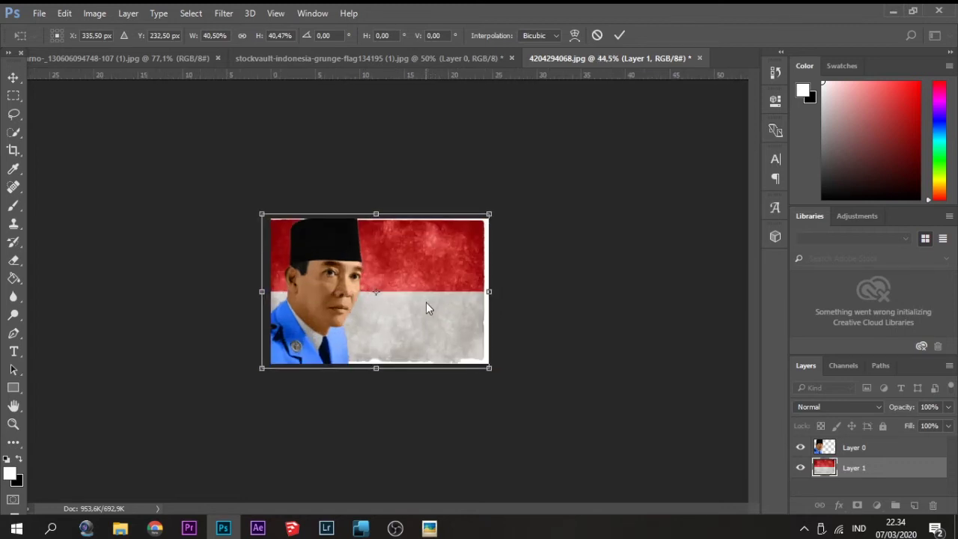
left_click_drag(457, 283, 460, 293)
left_click_drag(494, 366, 503, 374)
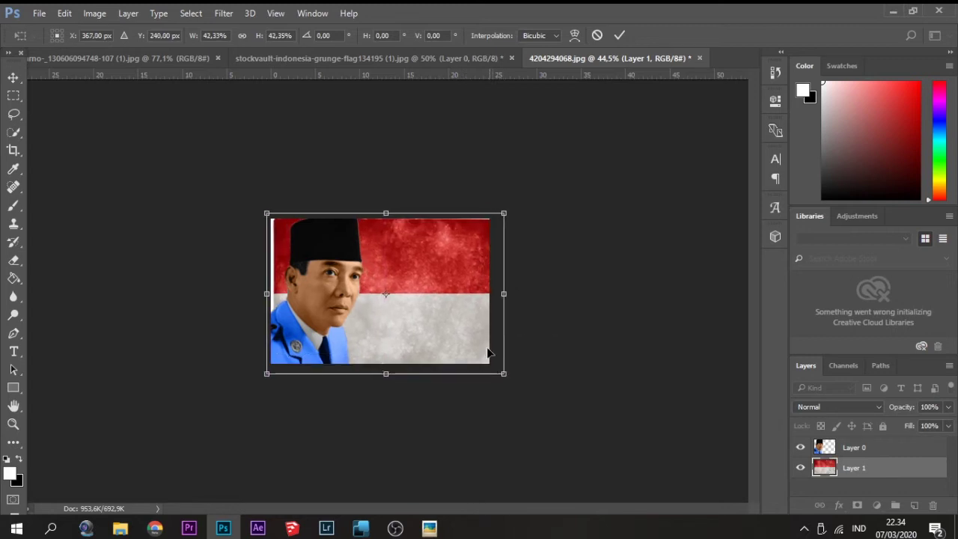
left_click_drag(479, 341, 473, 340)
key("Return")
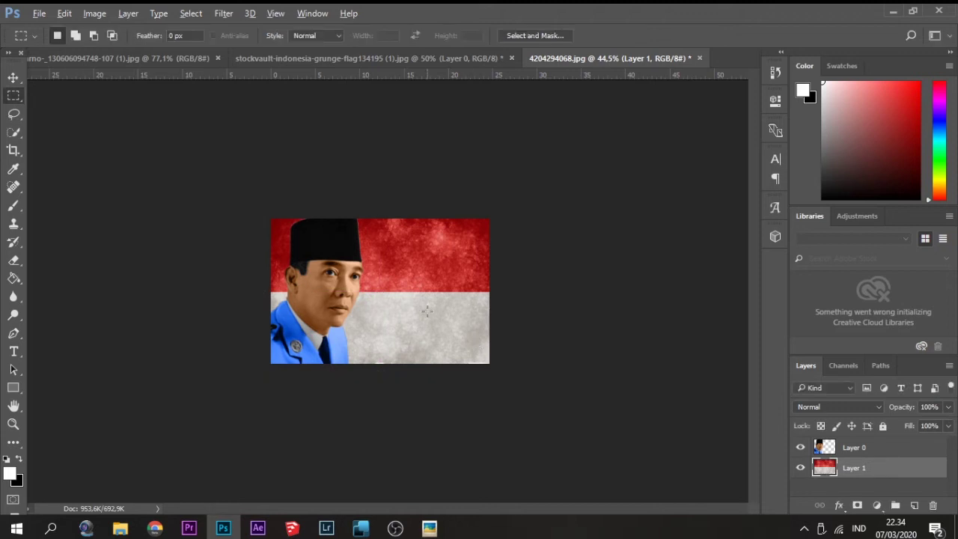
- Open the layer style settings for the portrait cutout layer and keep the portrait in view
scroll(427, 311, "up", 5)
left_click(863, 448)
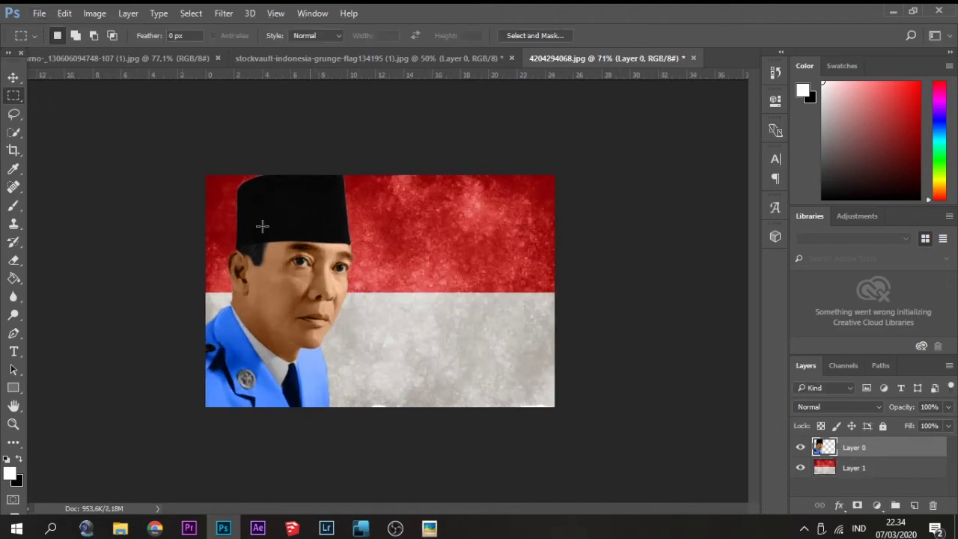
right_click(824, 449)
left_click(766, 122)
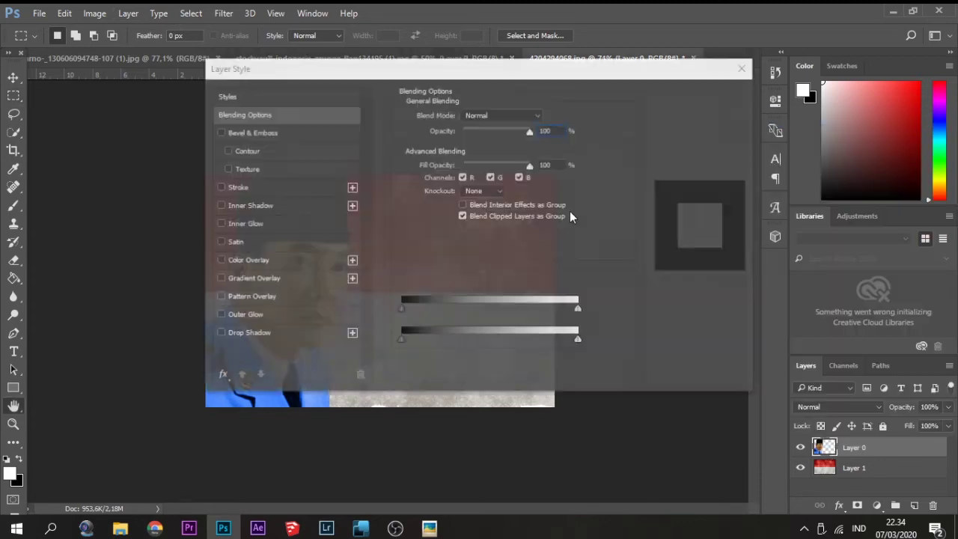
left_click_drag(384, 88, 687, 91)
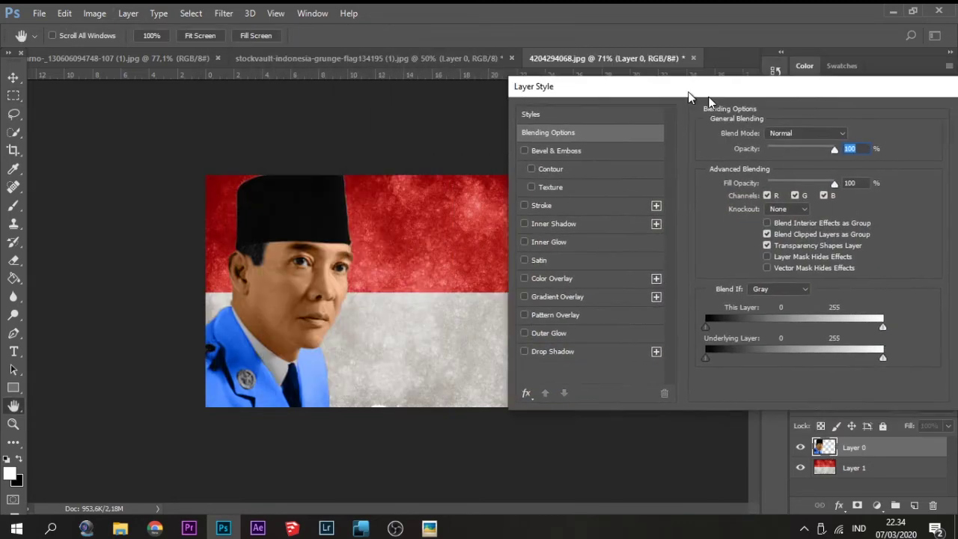
- Try a 1 px black inside stroke on the portrait cutout
left_click(606, 213)
mouse_move(786, 141)
left_mouse_down()
mouse_move(798, 141)
mouse_move(780, 141)
left_mouse_up()
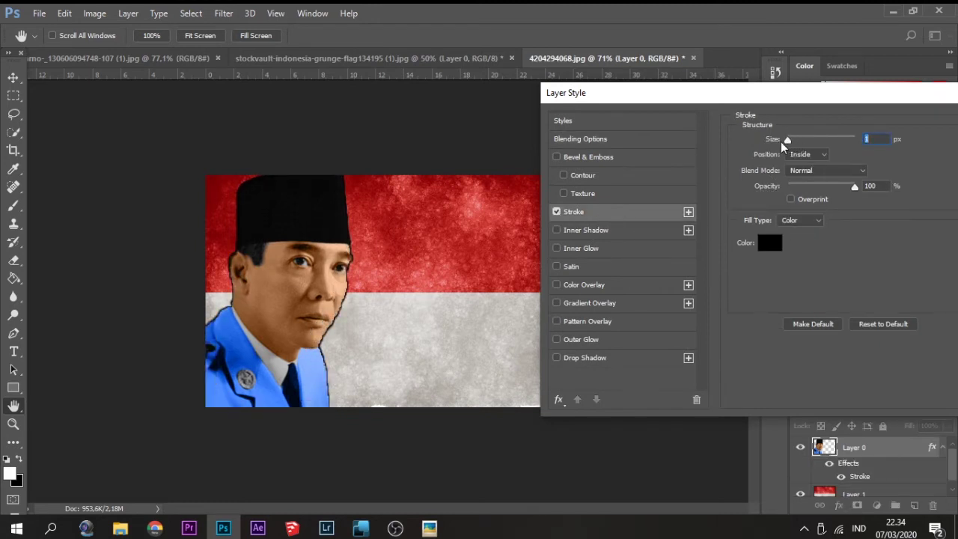
left_click(556, 212)
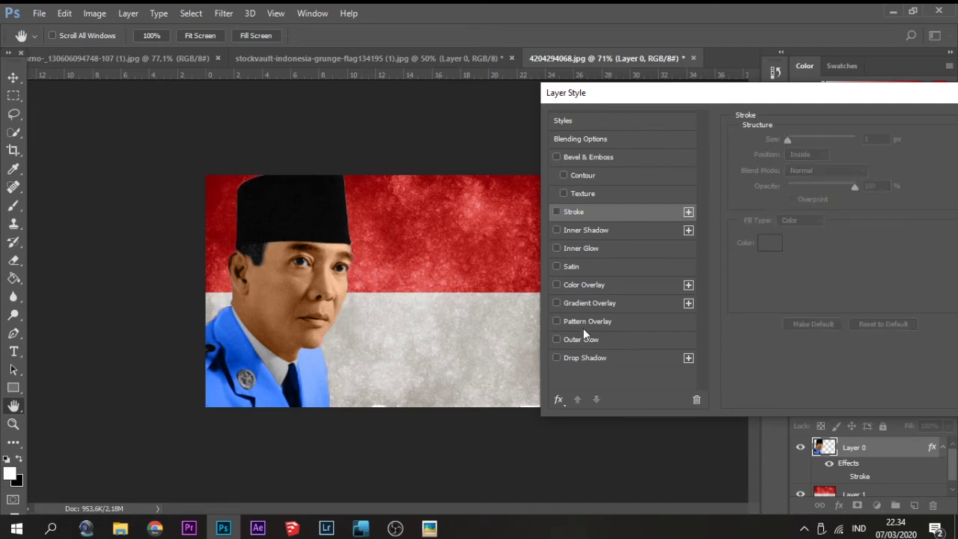
- Give the portrait cutout an outer glow in black (000000)
left_click(557, 340)
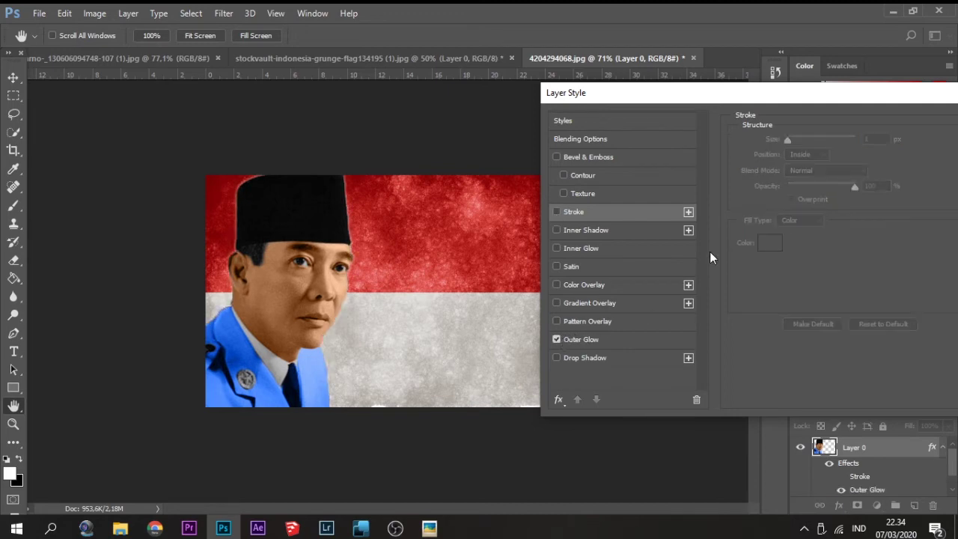
left_click(628, 338)
left_click(769, 191)
type("000000")
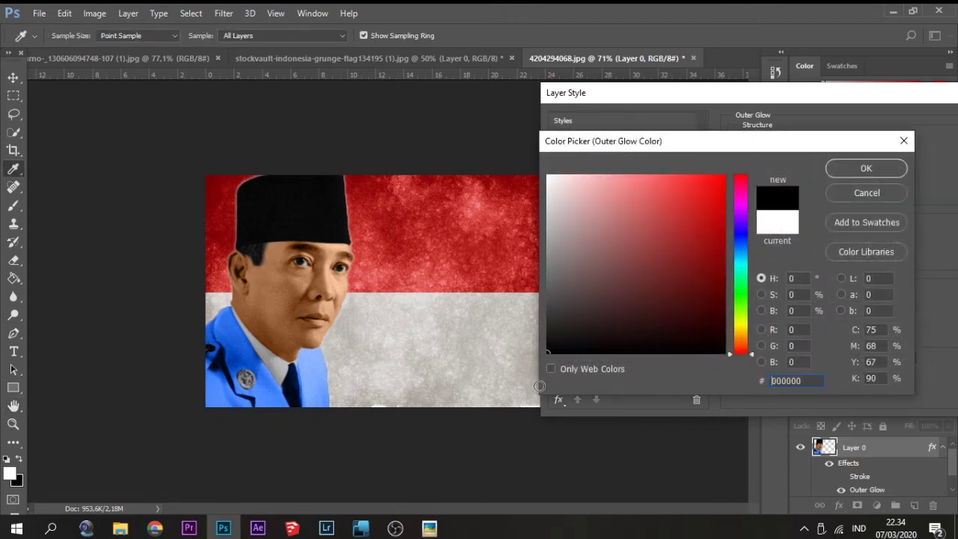
left_click(861, 168)
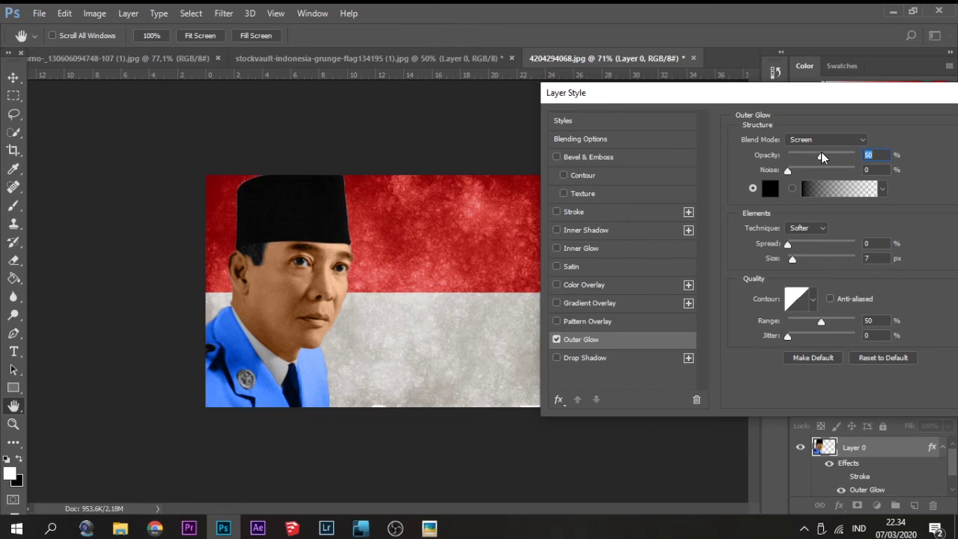
- Set the outer glow's blend mode to Normal, spread to 19%, opacity to 48% and range to 70%
left_click(828, 143)
left_click(828, 152)
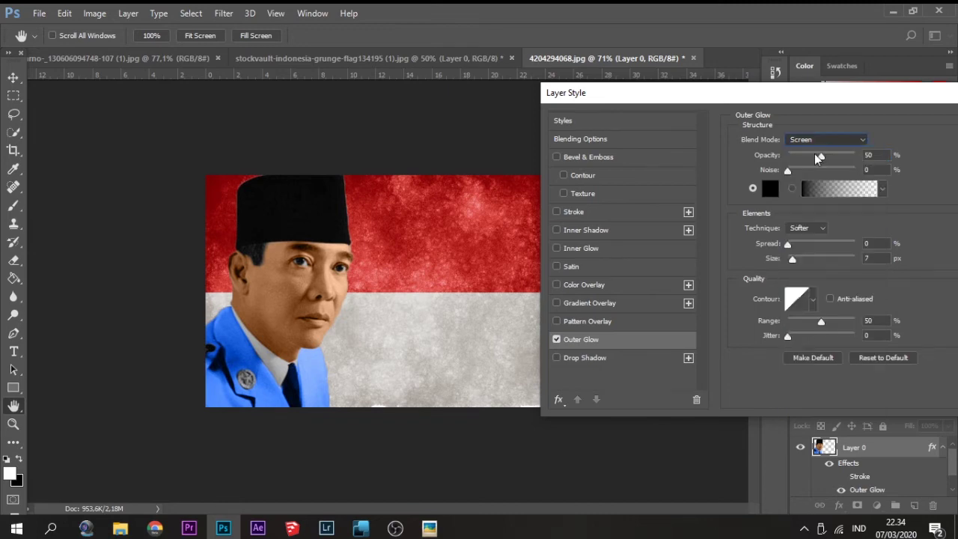
left_click_drag(788, 243, 801, 247)
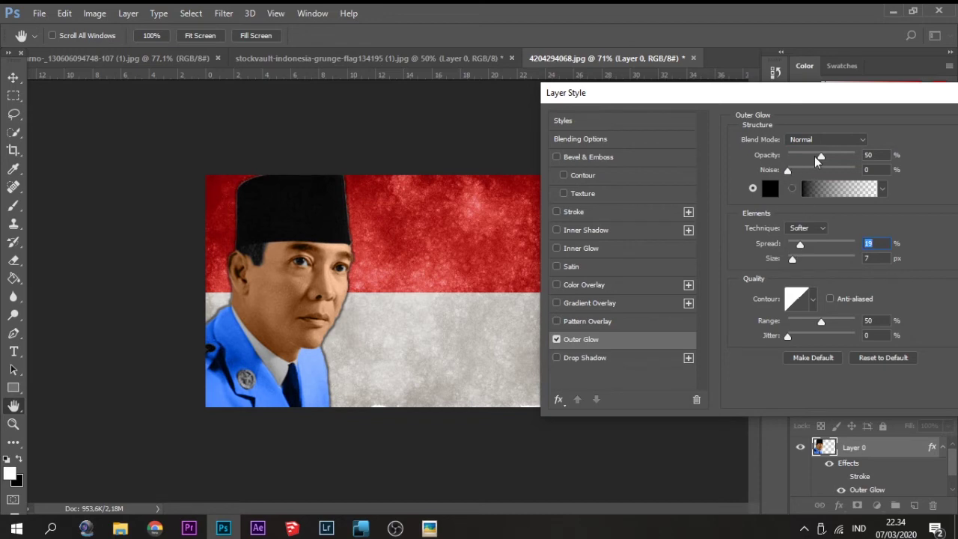
mouse_move(815, 156)
left_mouse_down()
mouse_move(807, 157)
mouse_move(819, 155)
left_mouse_up()
left_click_drag(817, 322, 740, 345)
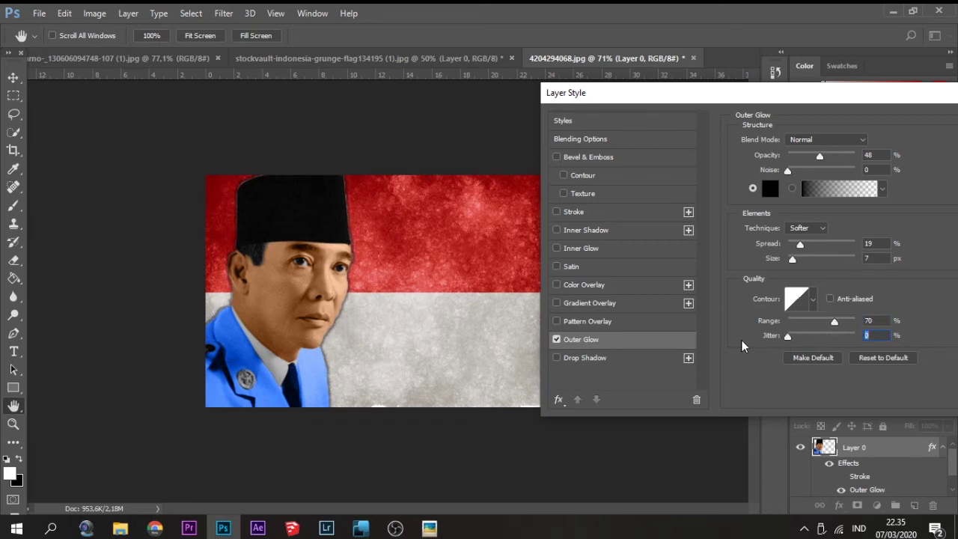
- Try the Dissolve and Lighten blend modes on the outer glow and return it to Normal
left_click(817, 140)
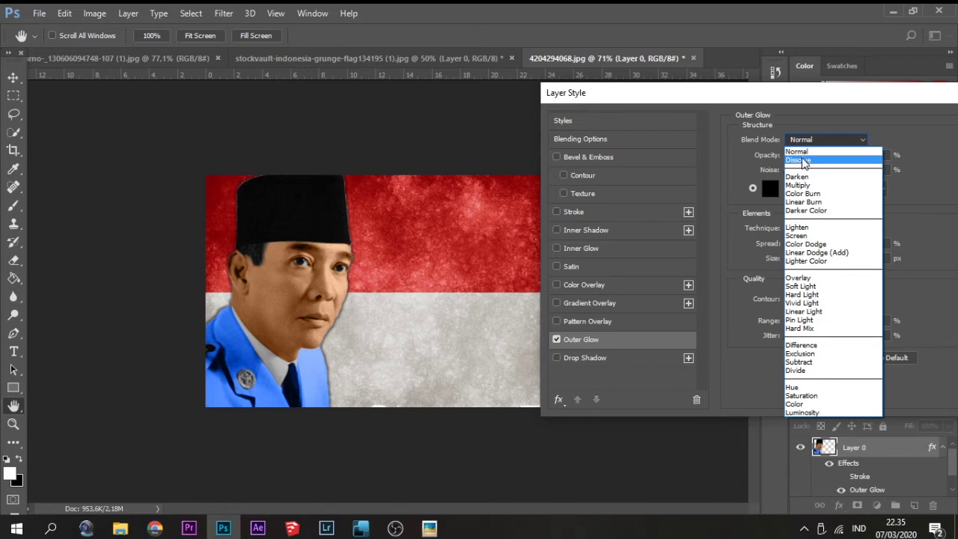
left_click(804, 153)
left_click(803, 140)
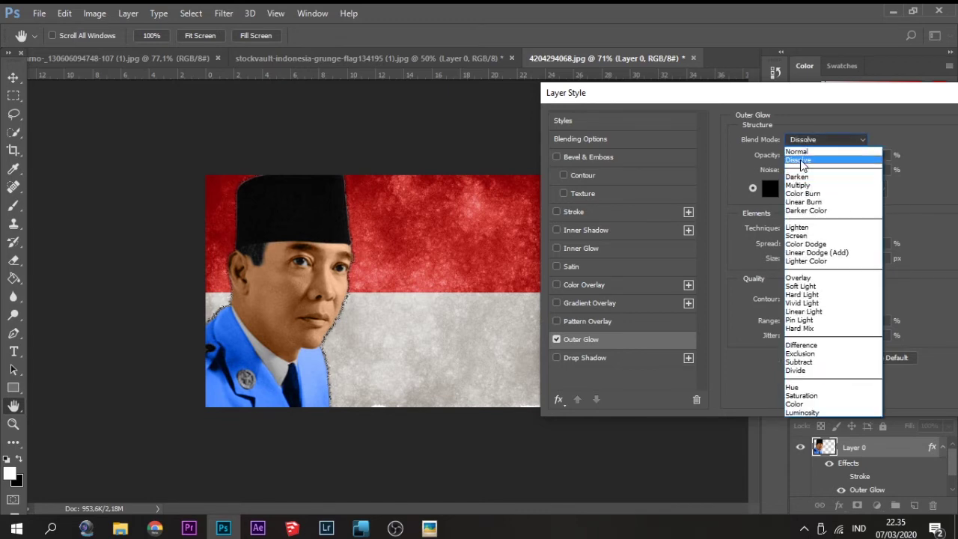
left_click(797, 227)
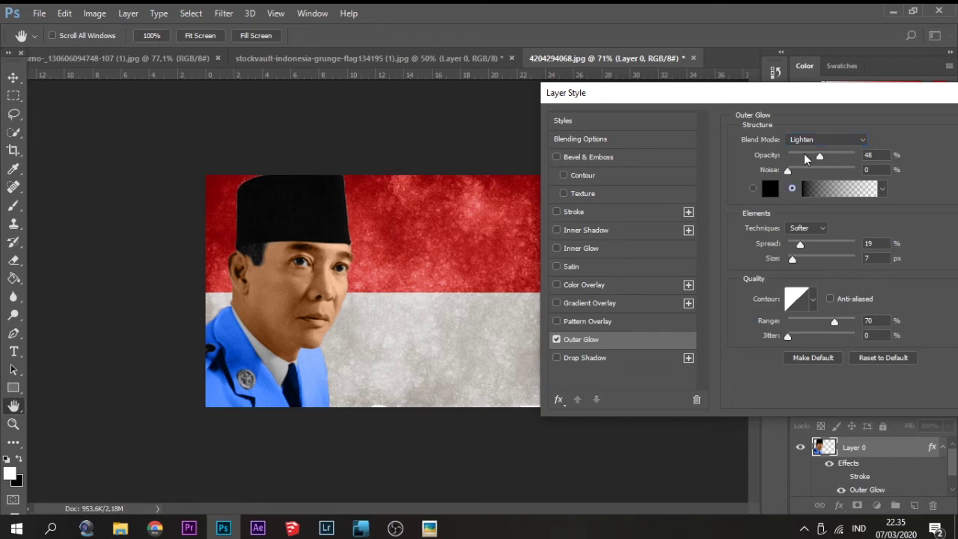
left_click(813, 141)
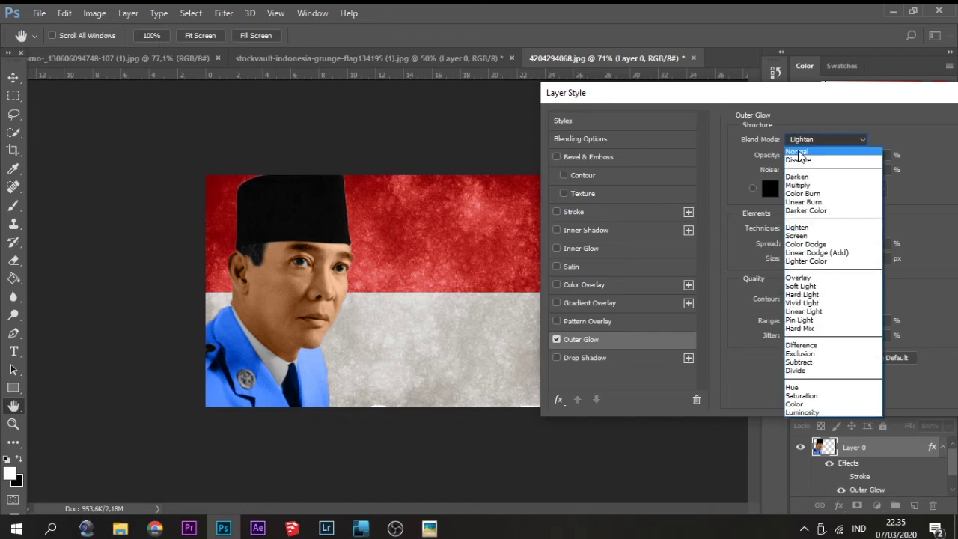
left_click(797, 152)
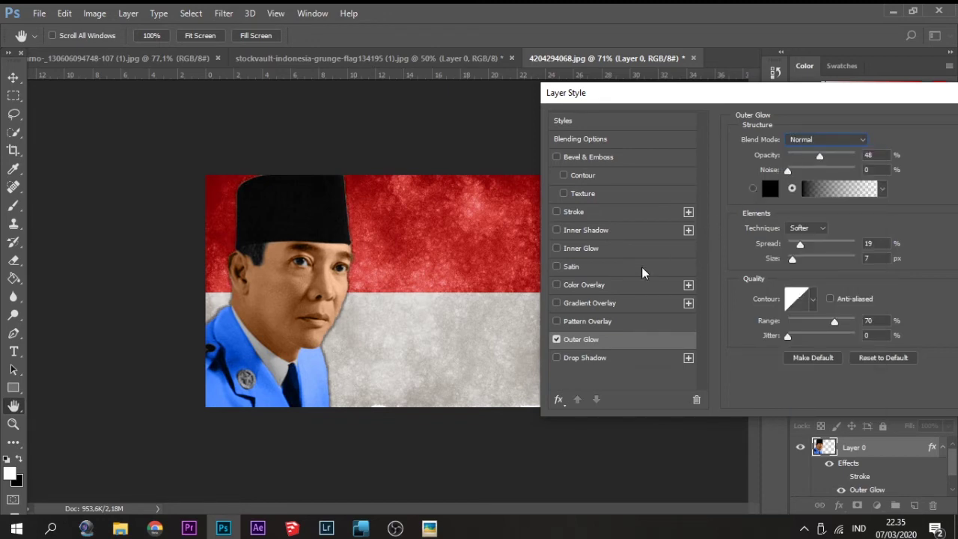
- Raise the outer glow's range to 89% and its opacity to 60%
left_click_drag(786, 337, 754, 329)
mouse_move(833, 322)
left_mouse_down()
mouse_move(784, 321)
mouse_move(848, 324)
left_mouse_up()
mouse_move(819, 156)
left_mouse_down()
mouse_move(848, 156)
mouse_move(830, 163)
left_mouse_up()
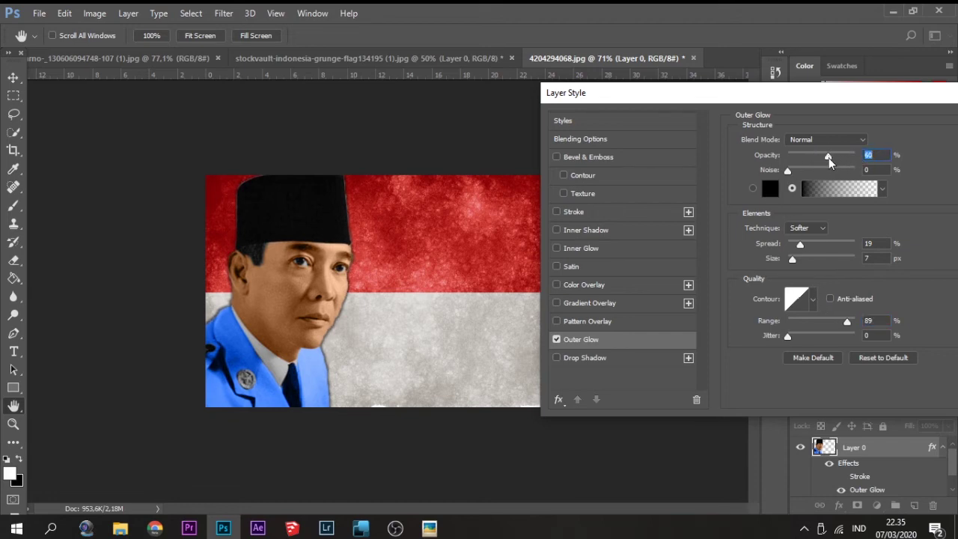
- Turn off the portrait's outer glow and enable a drop shadow instead
left_click(575, 359)
left_click(558, 344)
left_click(556, 339)
left_click(573, 356)
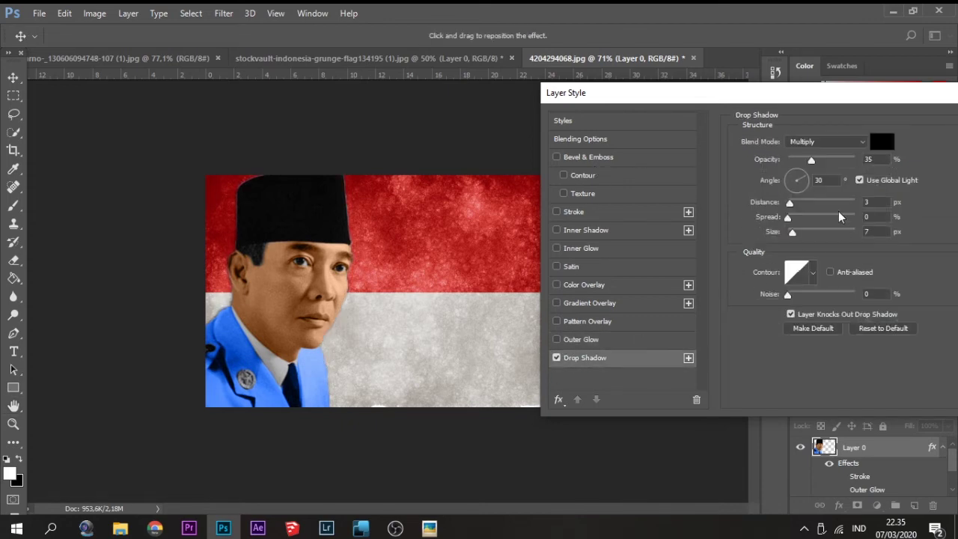
- Set the drop shadow to Normal blend mode, 50% opacity, 0° angle and 16 px distance, and apply the layer style
left_click(819, 142)
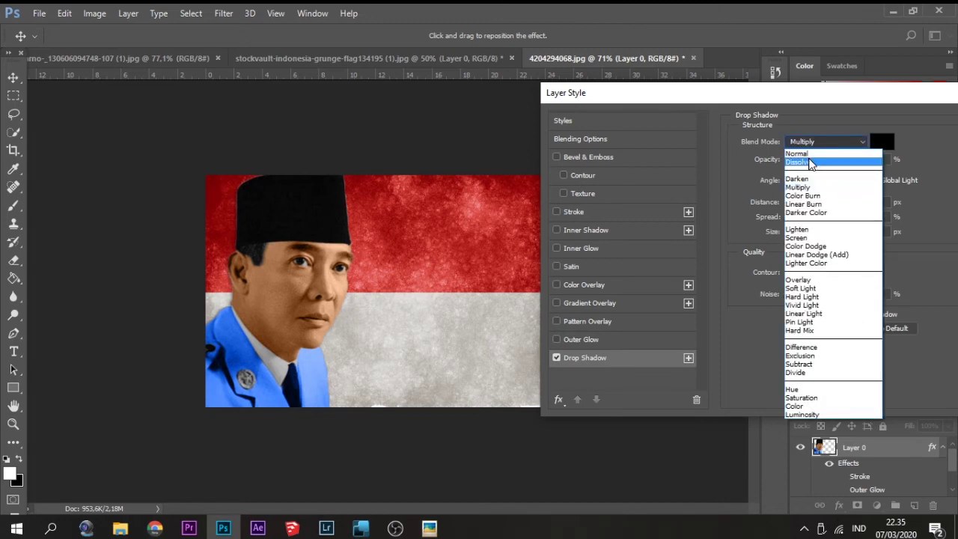
left_click(798, 154)
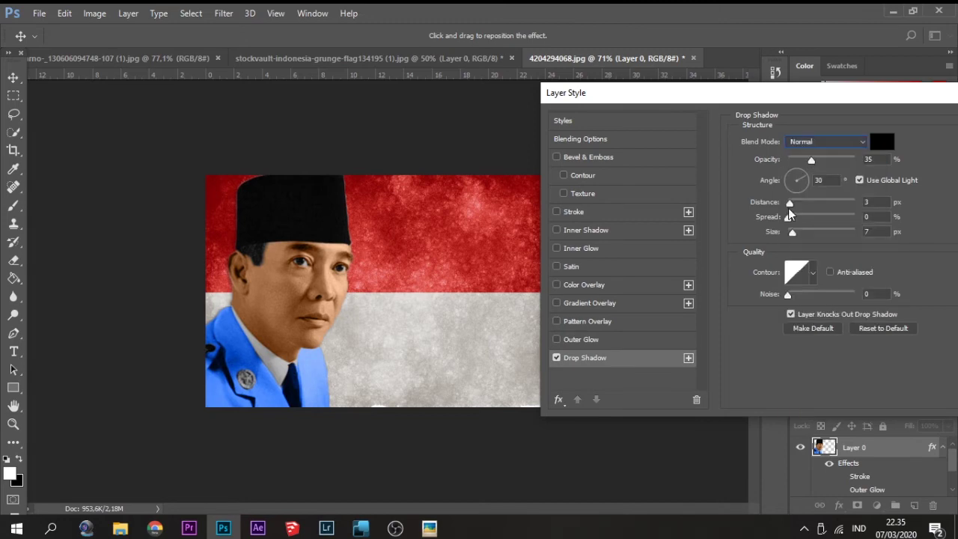
mouse_move(790, 202)
left_mouse_down()
mouse_move(815, 203)
mouse_move(752, 211)
mouse_move(826, 217)
mouse_move(767, 218)
mouse_move(817, 203)
mouse_move(806, 186)
mouse_move(802, 202)
mouse_move(776, 196)
mouse_move(784, 187)
mouse_move(825, 208)
mouse_move(801, 191)
mouse_move(819, 191)
mouse_move(778, 197)
mouse_move(818, 180)
mouse_move(799, 207)
left_mouse_up()
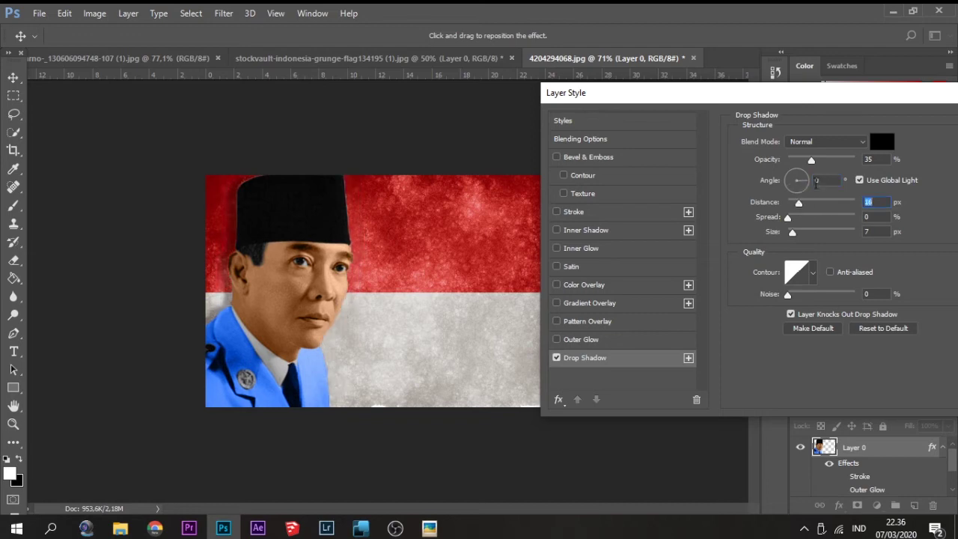
mouse_move(814, 161)
left_mouse_down()
mouse_move(857, 164)
mouse_move(823, 173)
left_mouse_up()
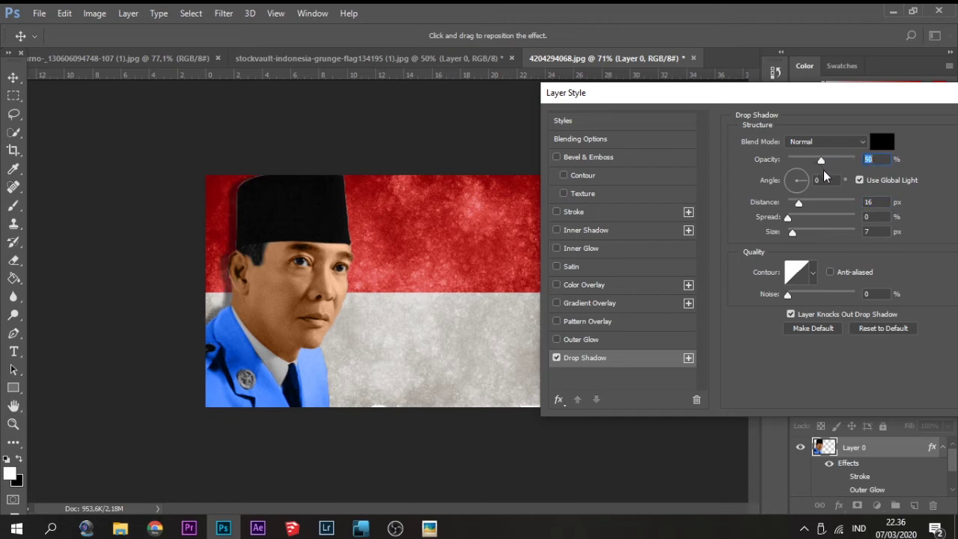
left_click_drag(914, 97, 793, 126)
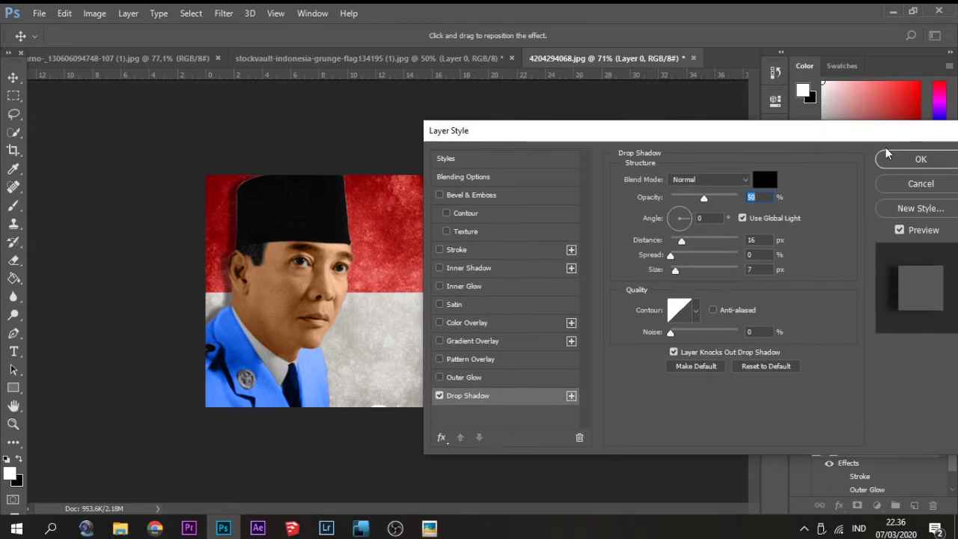
left_click(880, 161)
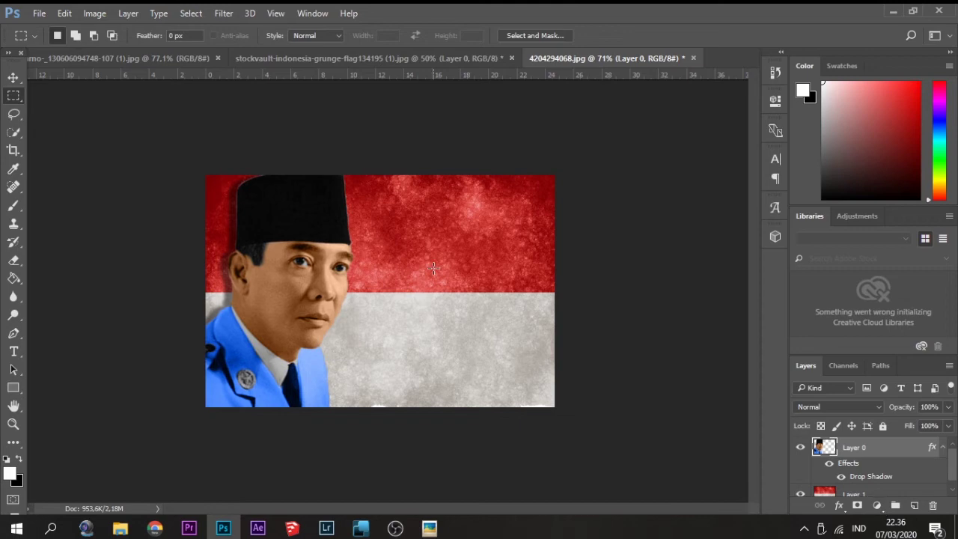
- Add the text "Ir.Soekarno" in white 12 pt Myriad Pro on the flag's red band
key("t")
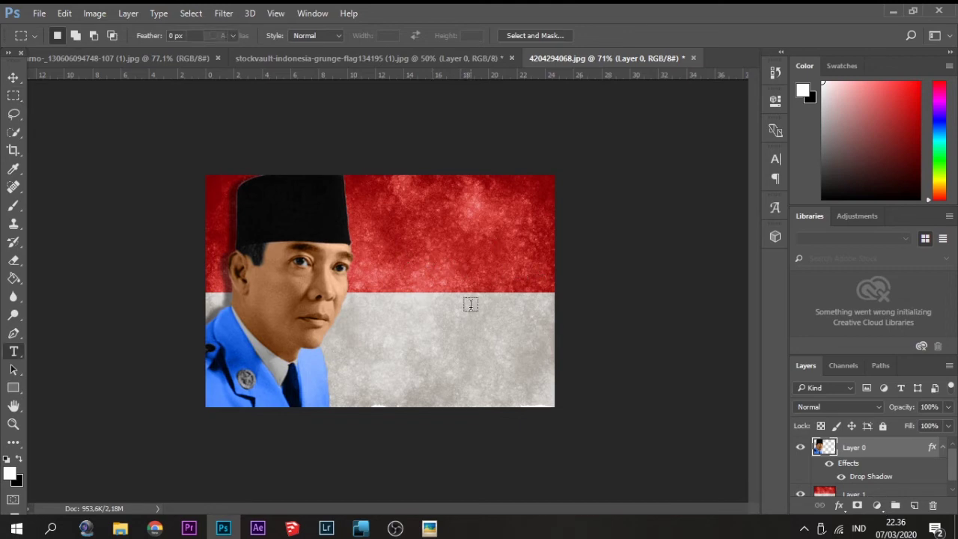
left_click(511, 309)
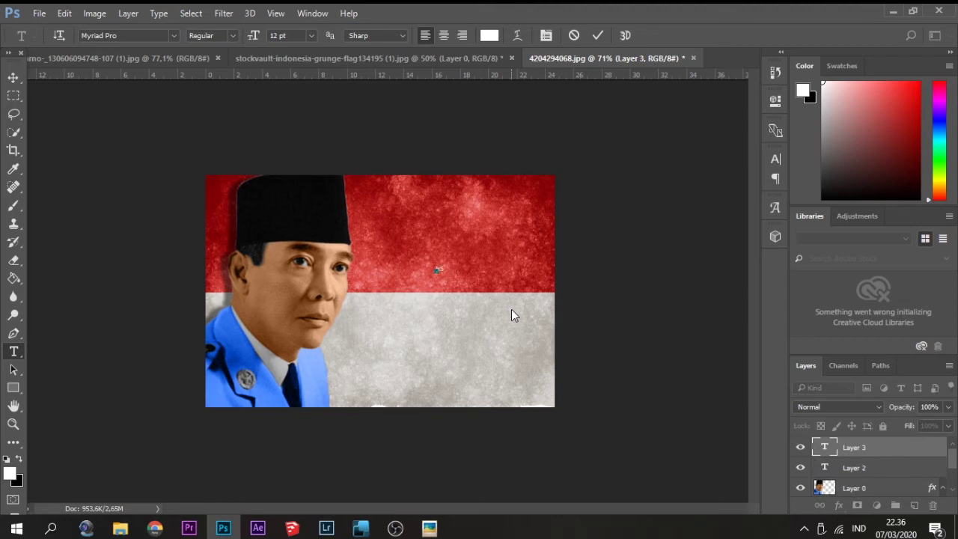
type("Soekarno")
left_click(882, 449)
- Enlarge the "Ir.Soekarno" text to about 60.2 pt and move it to the lower part of the flag's white band
key("ctrl+t")
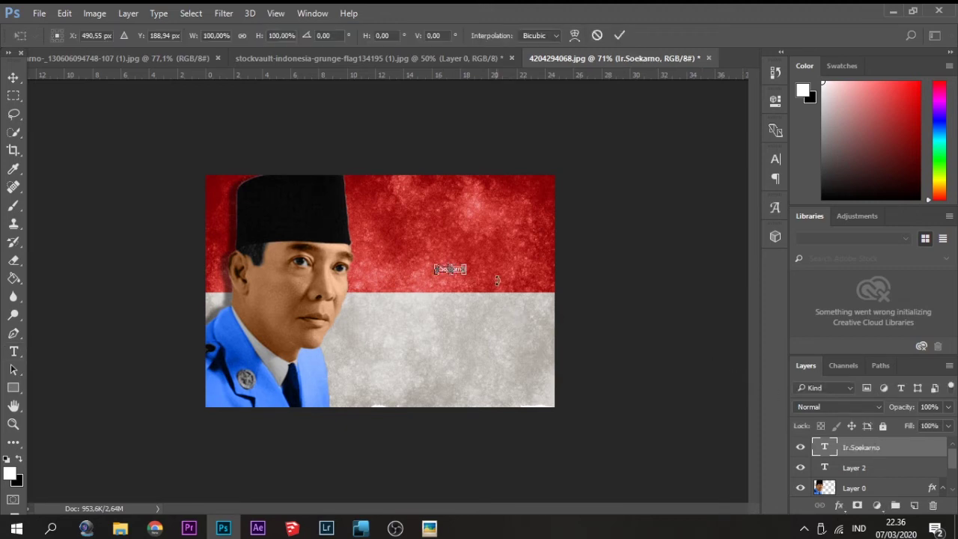
left_click_drag(466, 274, 483, 276)
left_click_drag(555, 320, 573, 321)
left_click_drag(537, 288, 378, 365)
key("Return")
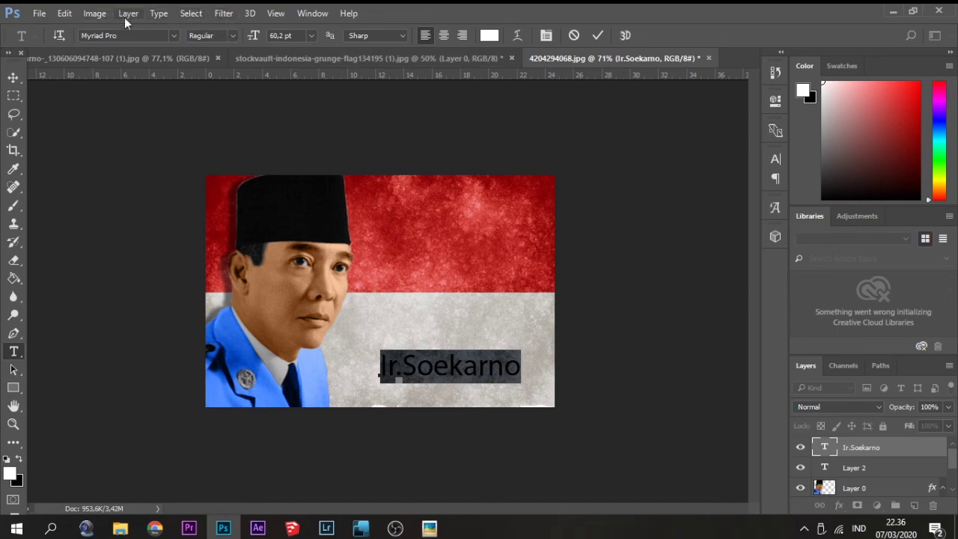
- Change the font of the "Ir.Soekarno" text to Palace Script MT
left_click(134, 38)
left_click(174, 35)
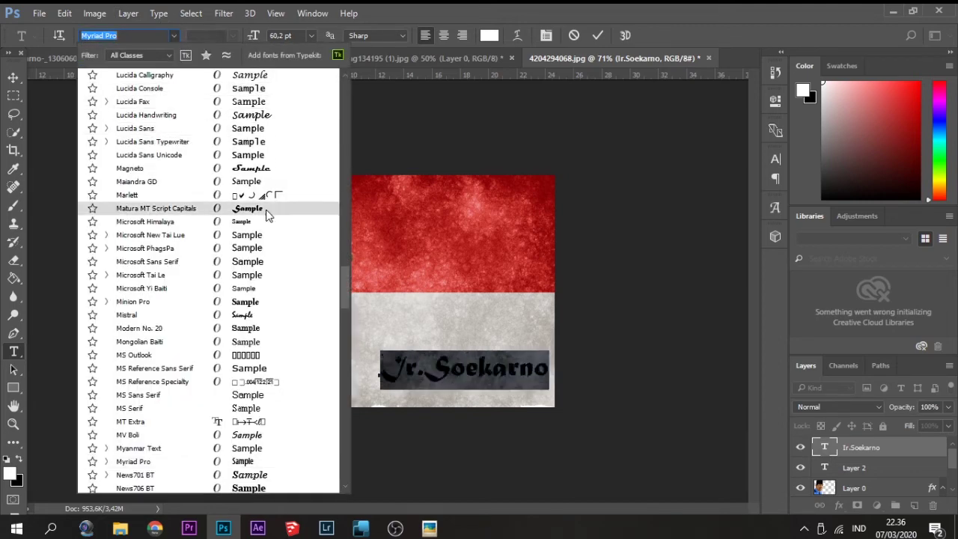
scroll(258, 224, "down", 3)
scroll(282, 333, "down", 2)
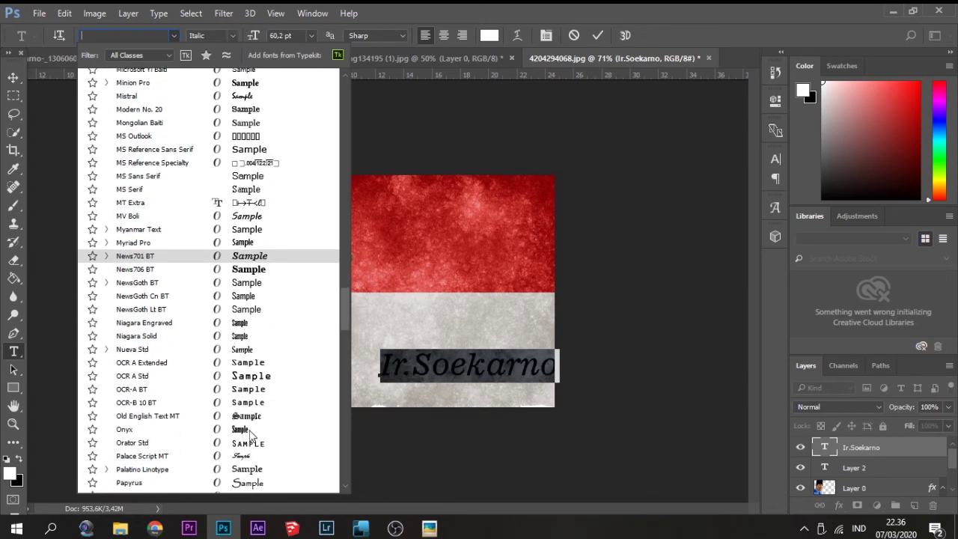
left_click(276, 457)
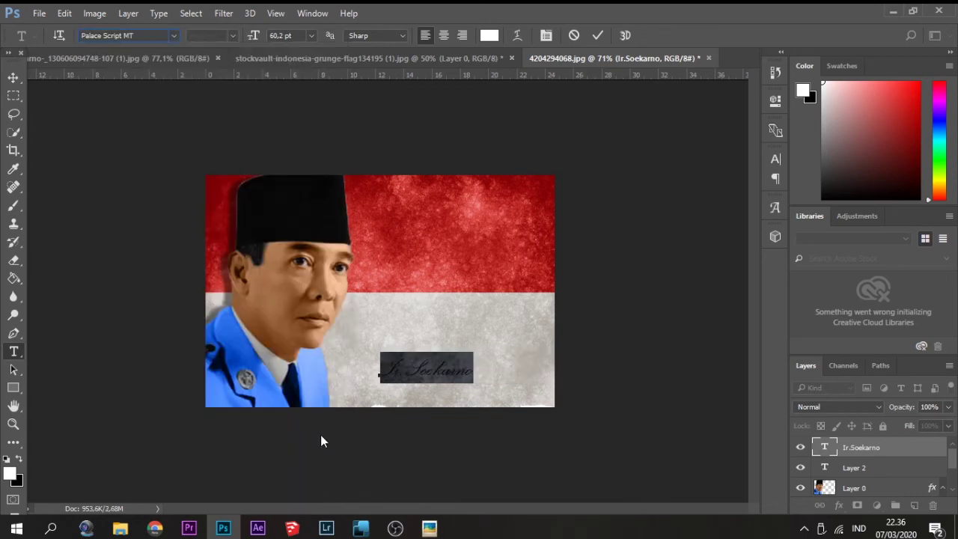
left_click(870, 451)
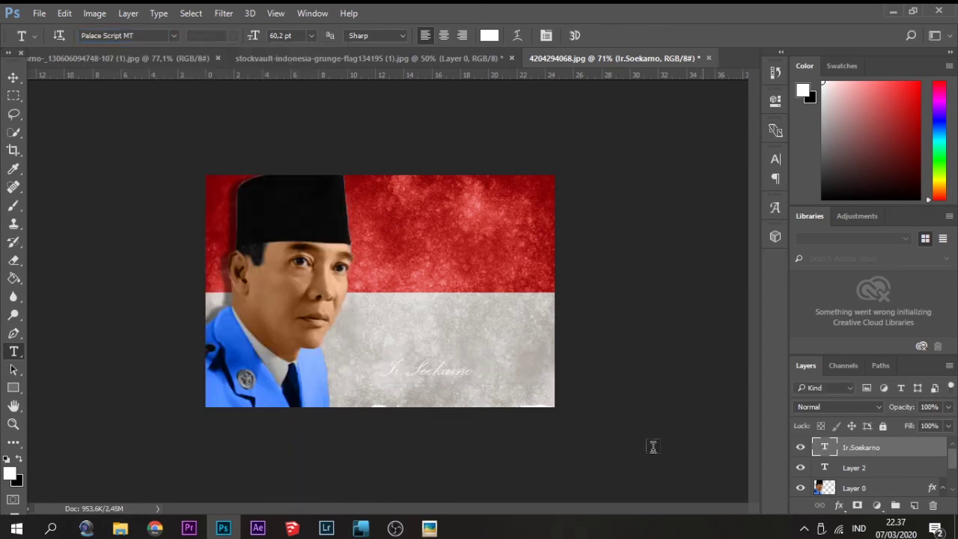
- Recolor the whole "Ir.Soekarno" text to black (000000)
left_click_drag(473, 369, 379, 372)
key("ctrl+a")
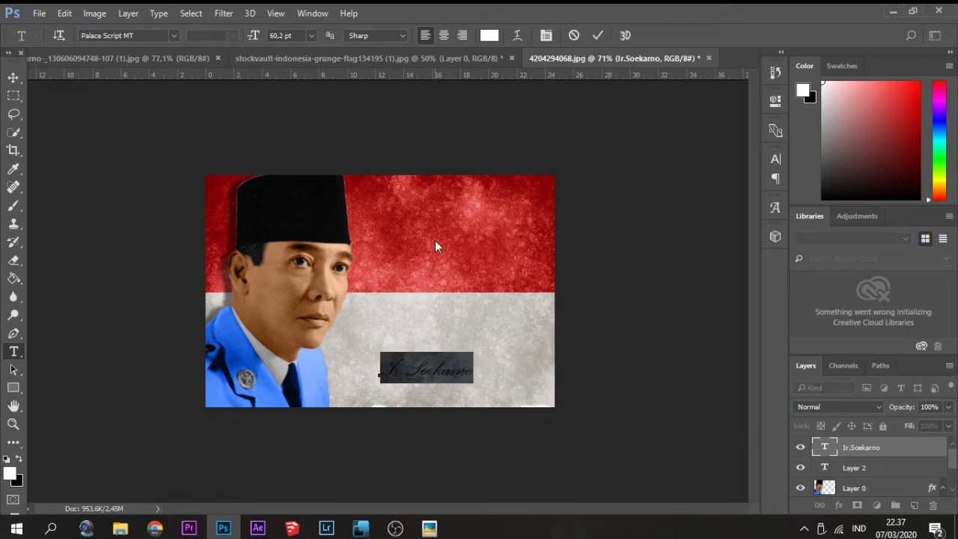
left_click(489, 35)
type("000000")
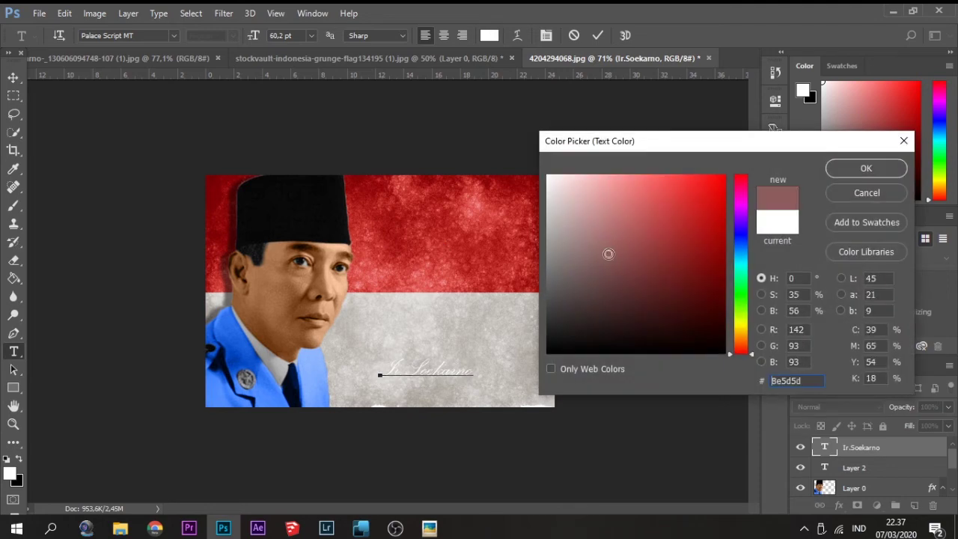
left_click(866, 169)
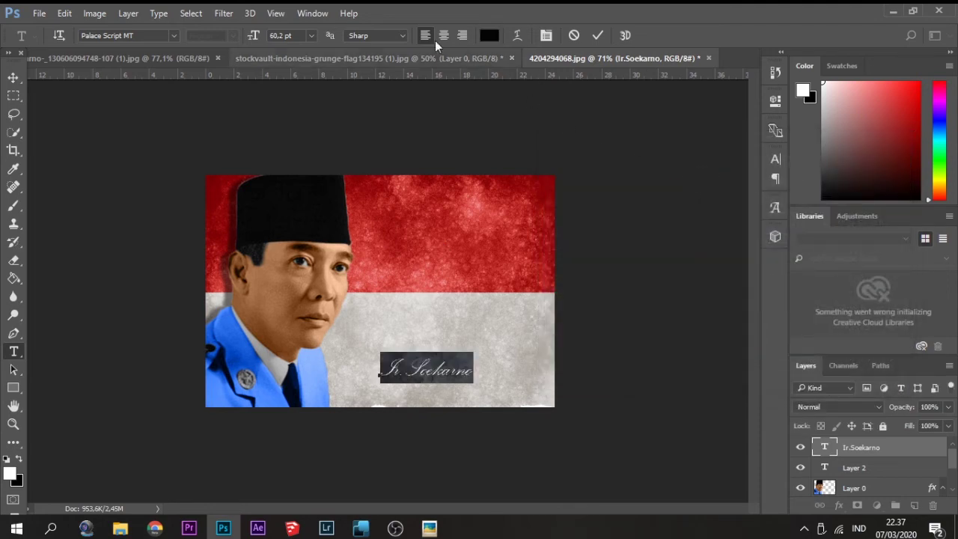
- Center-align the "Ir.Soekarno" text, then enlarge it to about 96.35 pt and place it beside the portrait on the white band
left_click(443, 35)
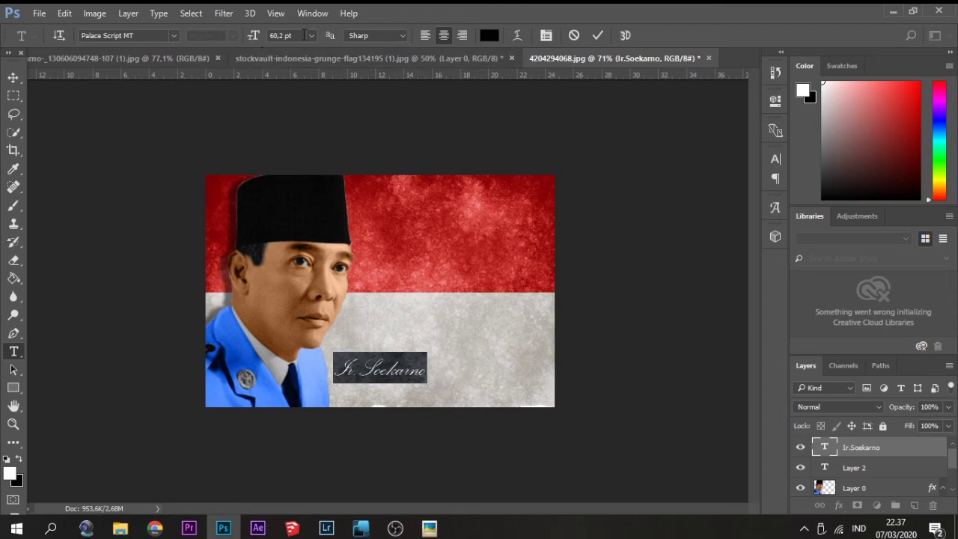
left_click(850, 453)
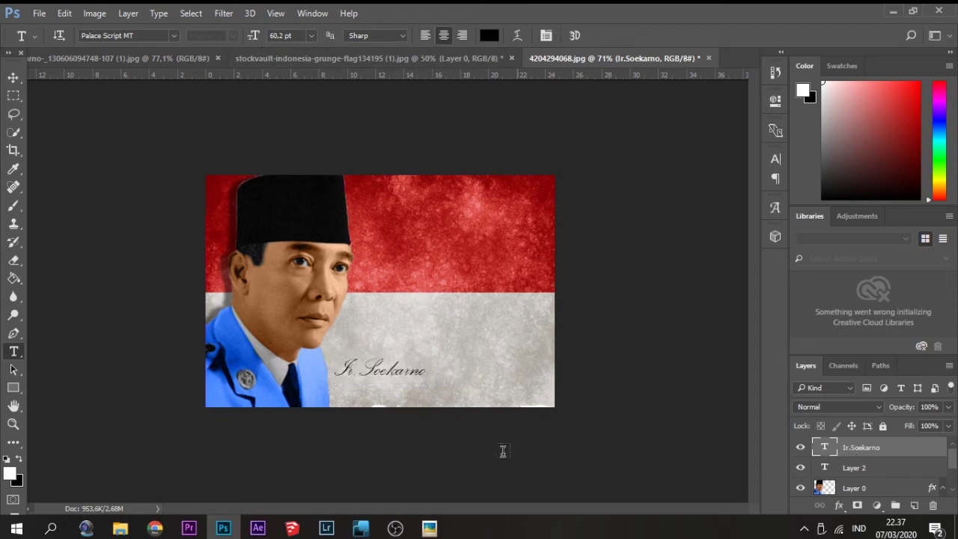
key("ctrl+t")
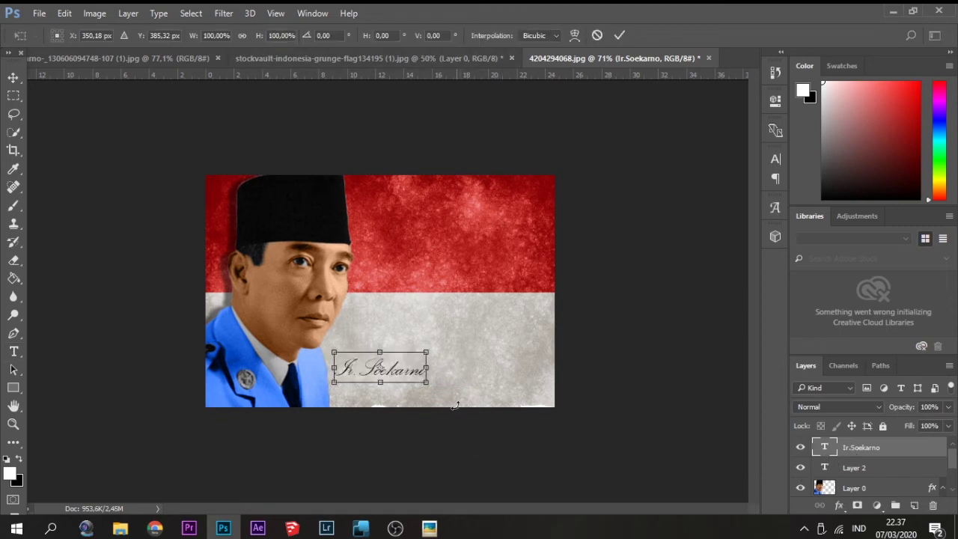
mouse_move(431, 383)
left_mouse_down()
mouse_move(487, 398)
mouse_move(474, 352)
mouse_move(352, 353)
left_mouse_up()
key("Return")
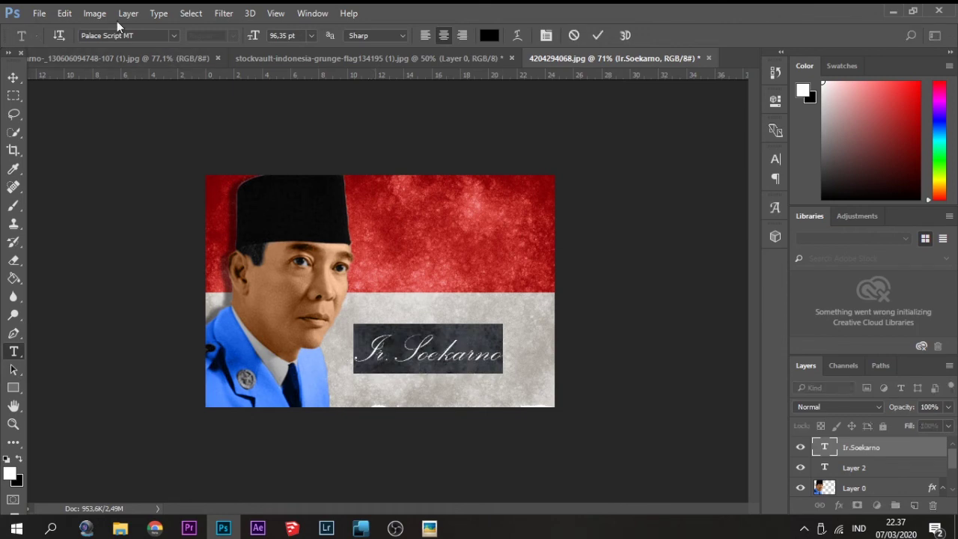
- Change the font of the "Ir.Soekarno" text to Katrina Signature
left_click(173, 35)
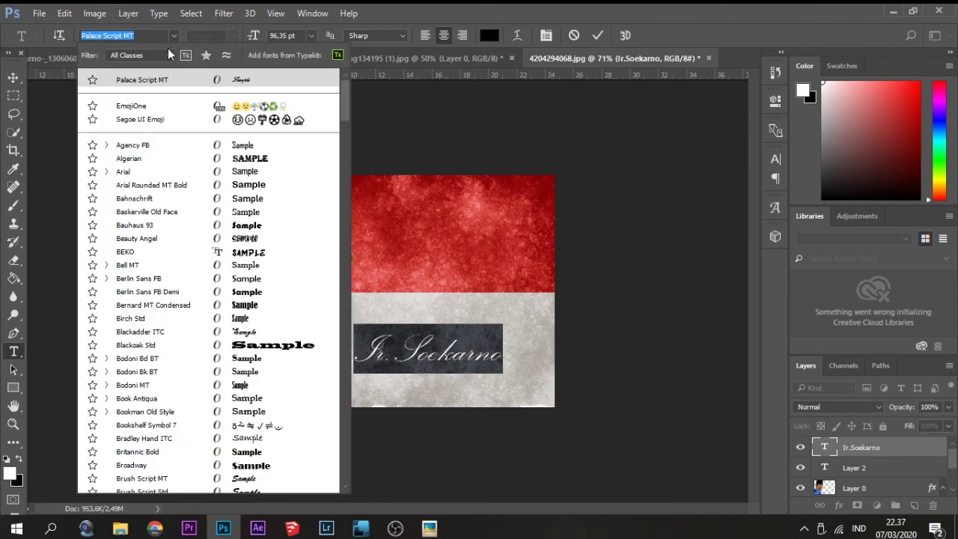
type("a")
key("BackSpace")
type("si")
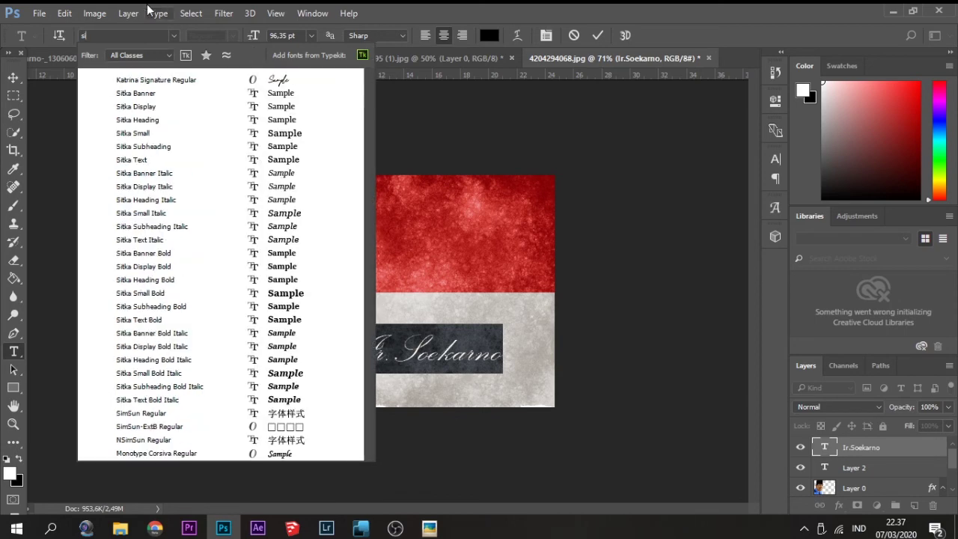
left_click(183, 78)
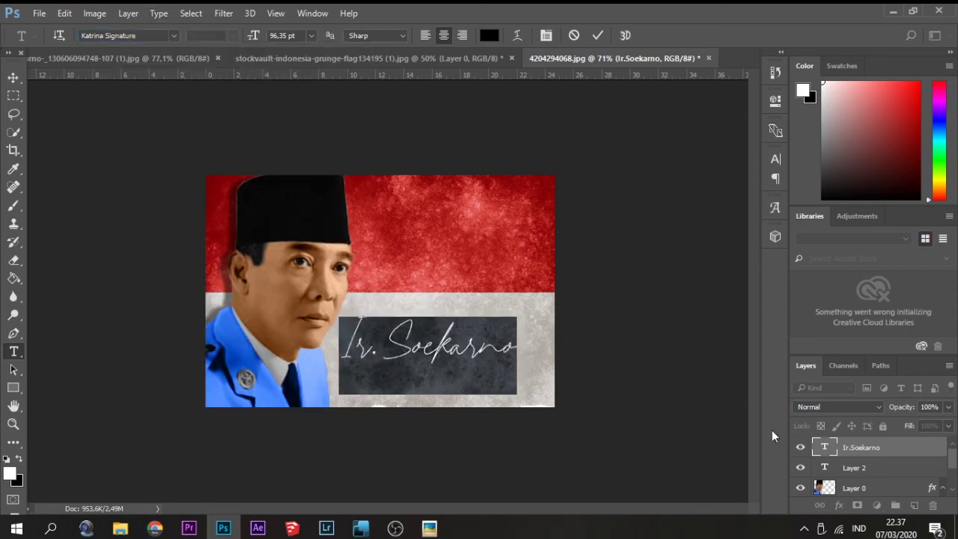
left_click(850, 454)
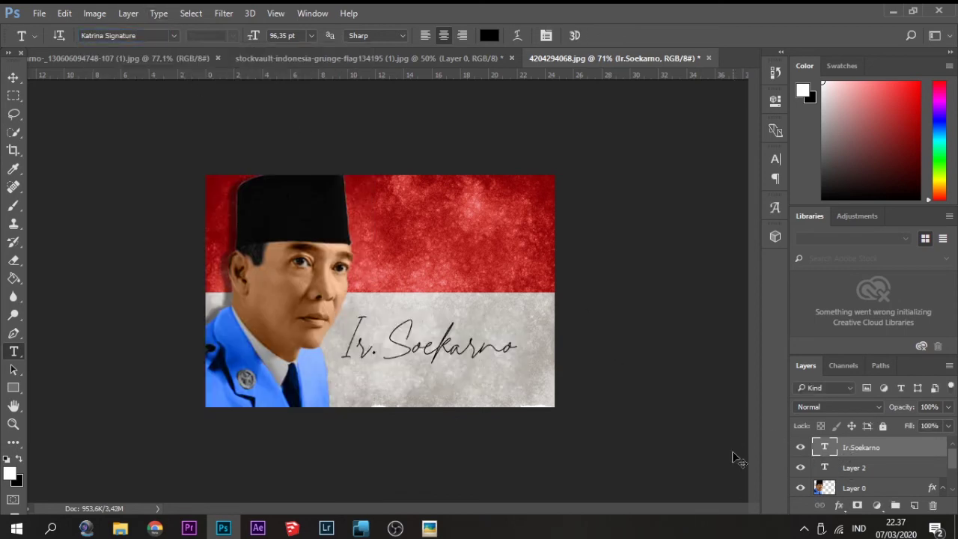
- Scale the "Ir.Soekarno" text down to about 82.95 pt and move it slightly lower on the flag's white band
key("ctrl+t")
left_click_drag(517, 393, 491, 383)
left_click_drag(463, 354, 482, 377)
key("Return")
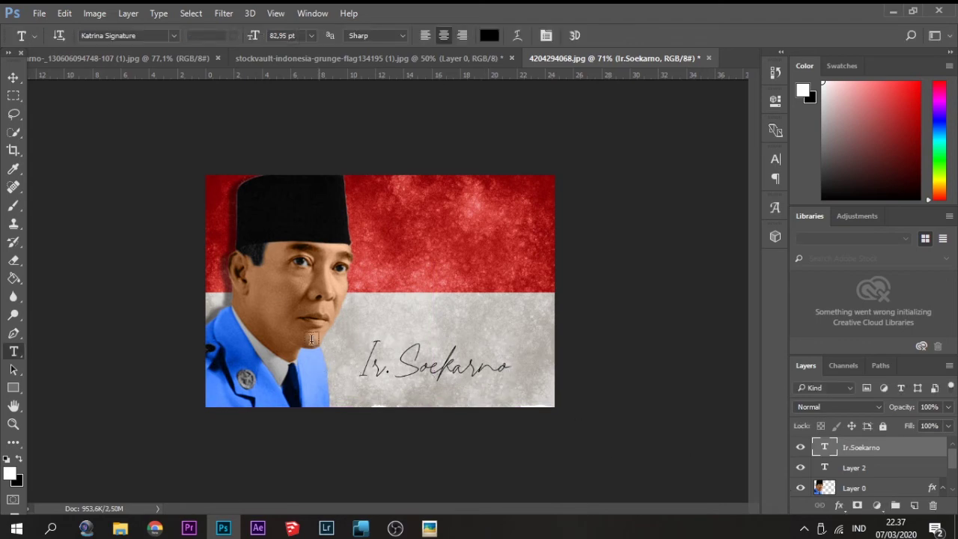
scroll(226, 191, "up", 6)
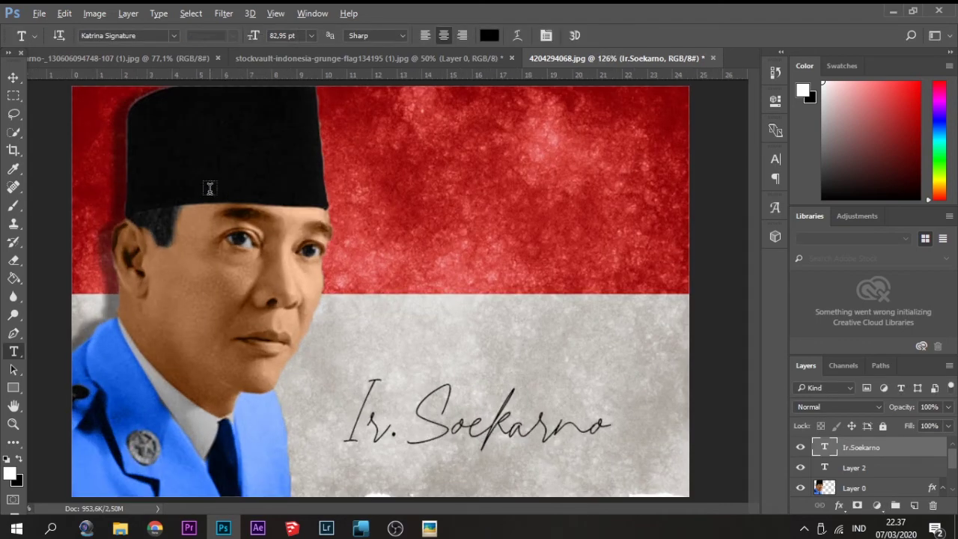
scroll(179, 190, "down", 2)
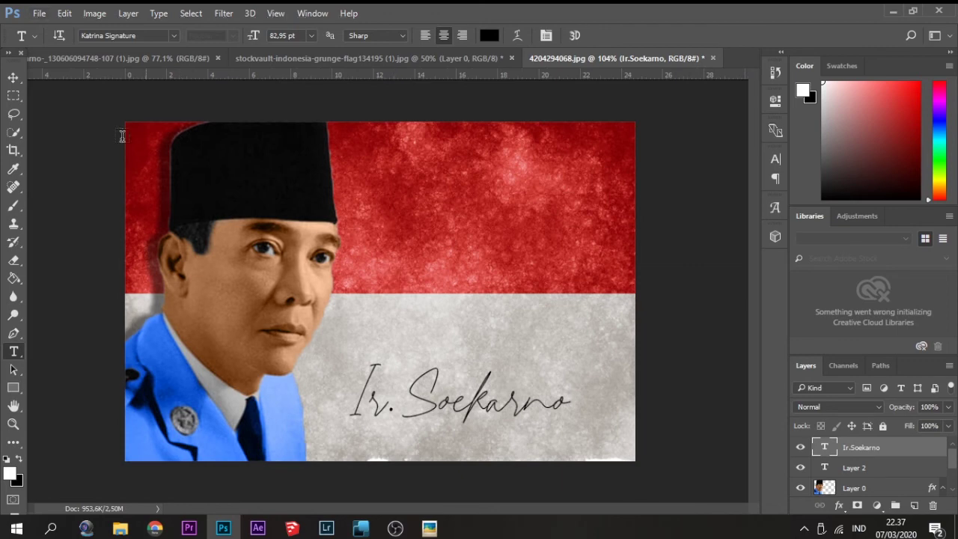